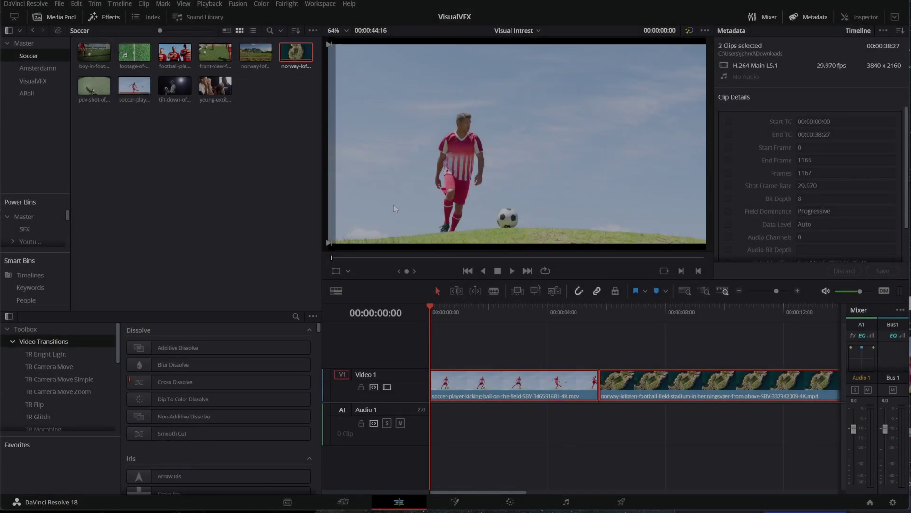
Trim the kicking-ball clip's head and tail, move it to the timeline start and play it
key(space)
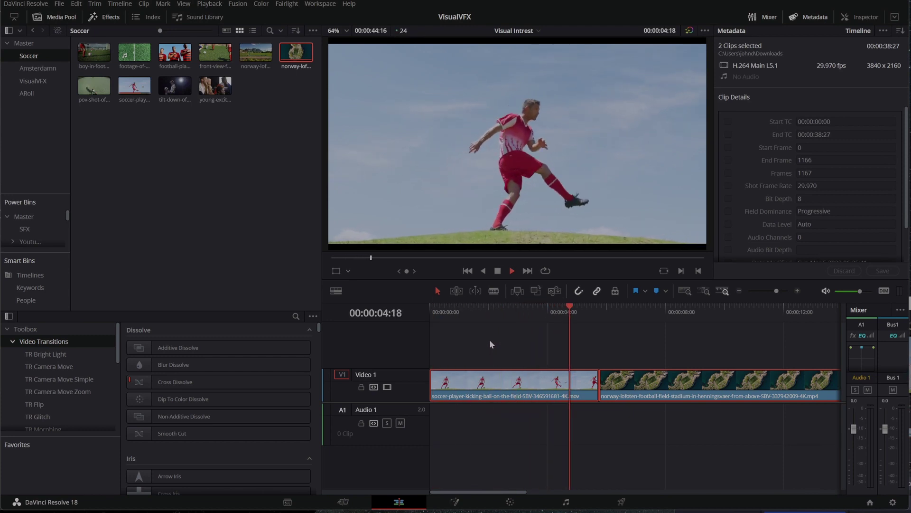
key(space)
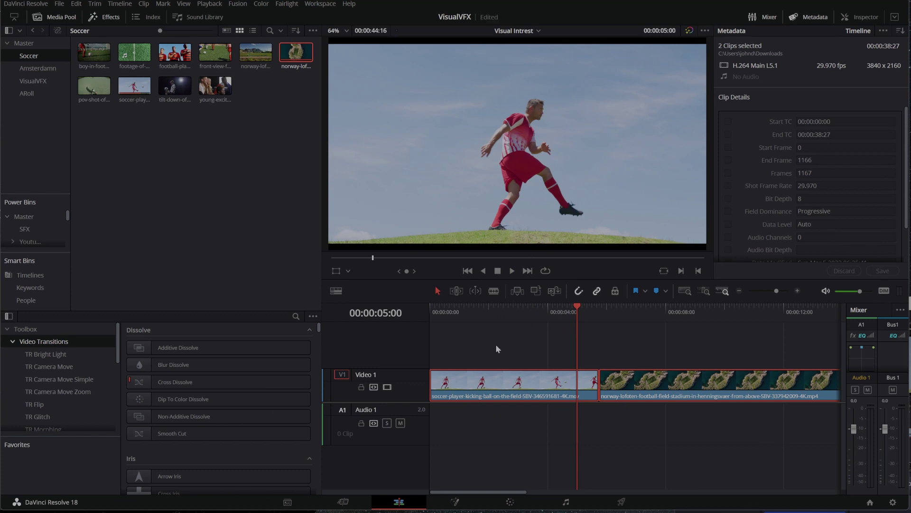
drag(433, 394, 499, 394)
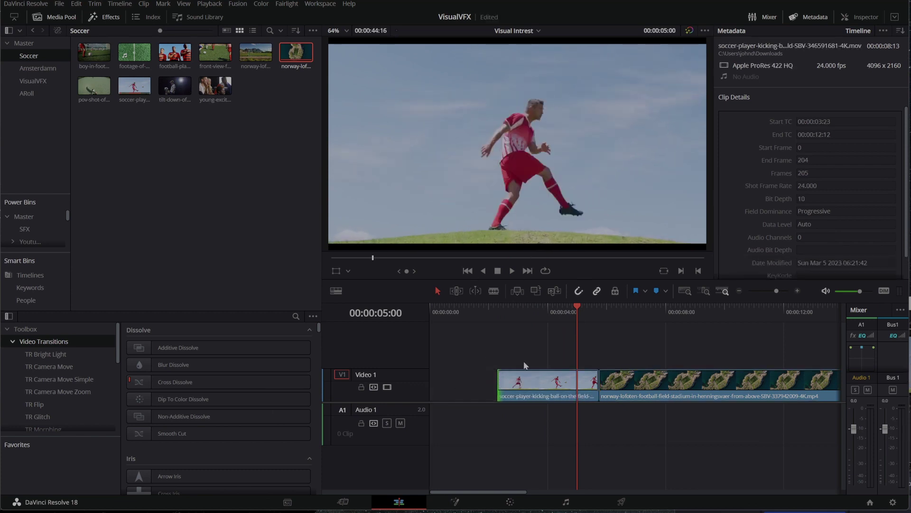
drag(558, 387, 491, 387)
click(447, 308)
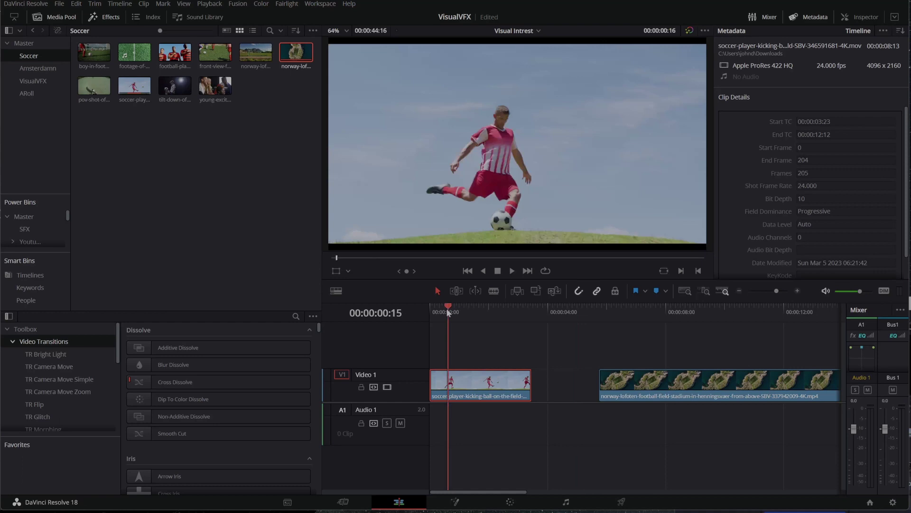
key(Home)
key(space)
key(space)
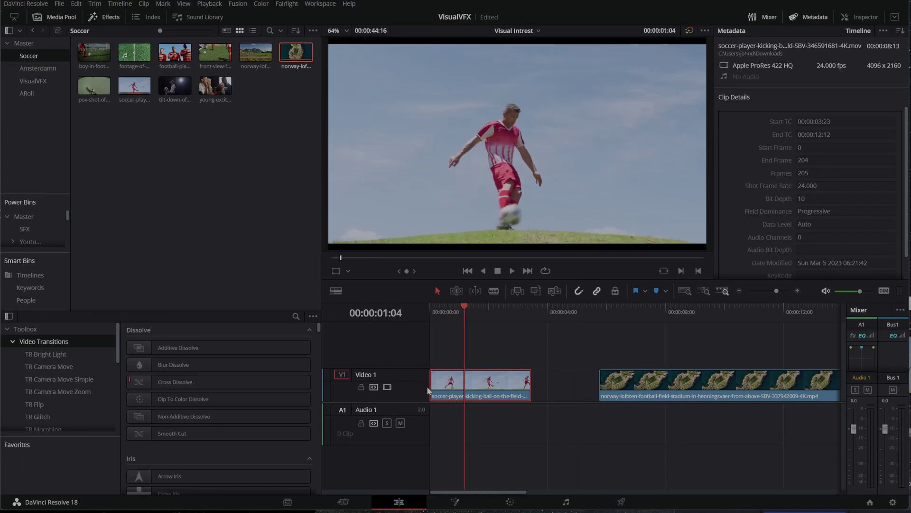
drag(431, 382, 442, 382)
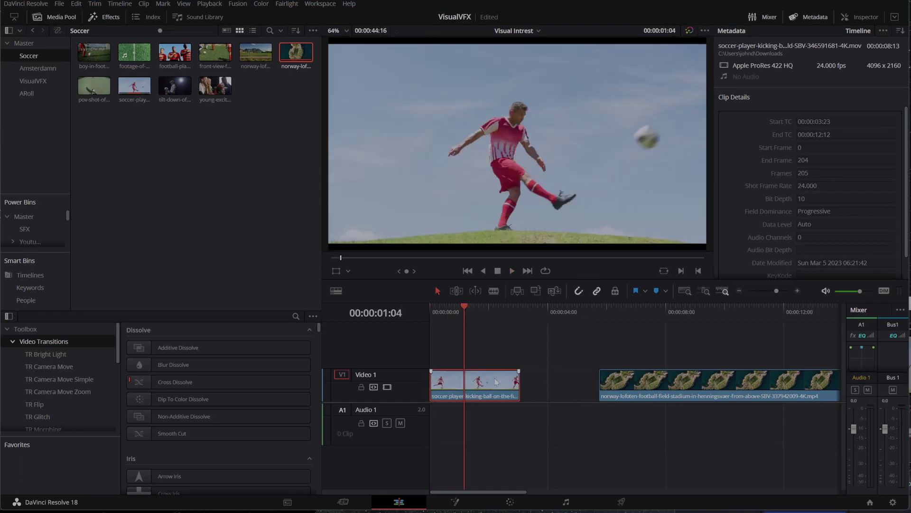
drag(517, 385, 508, 385)
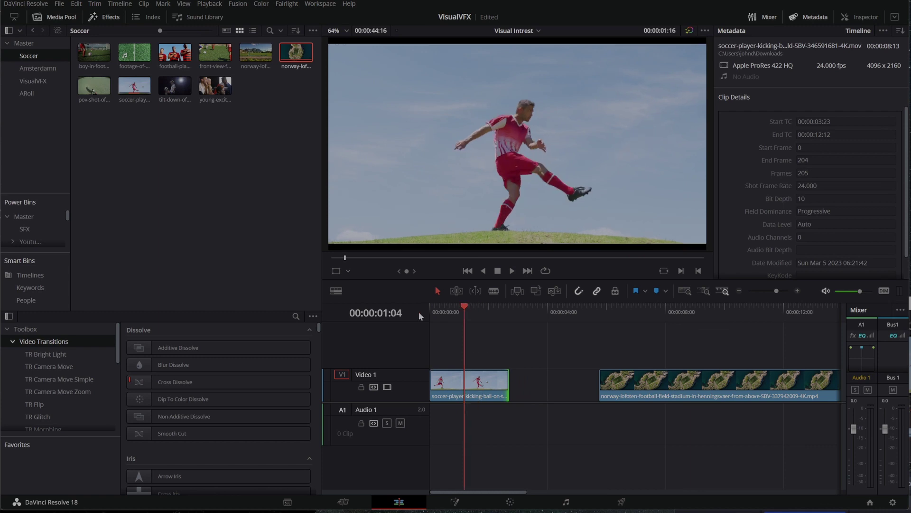
key(Home)
key(space)
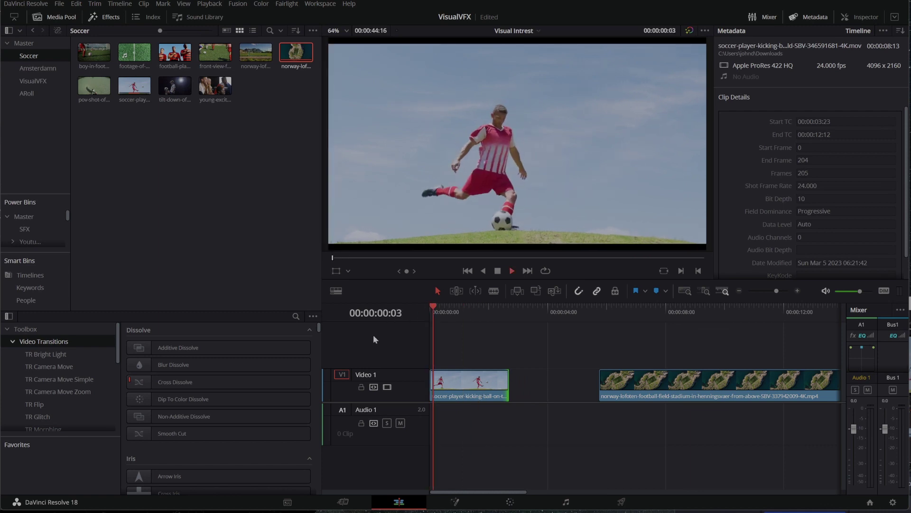
Slide the Norway stadium clip up against the kicking-ball clip and review the cut
click(657, 380)
drag(658, 380, 553, 378)
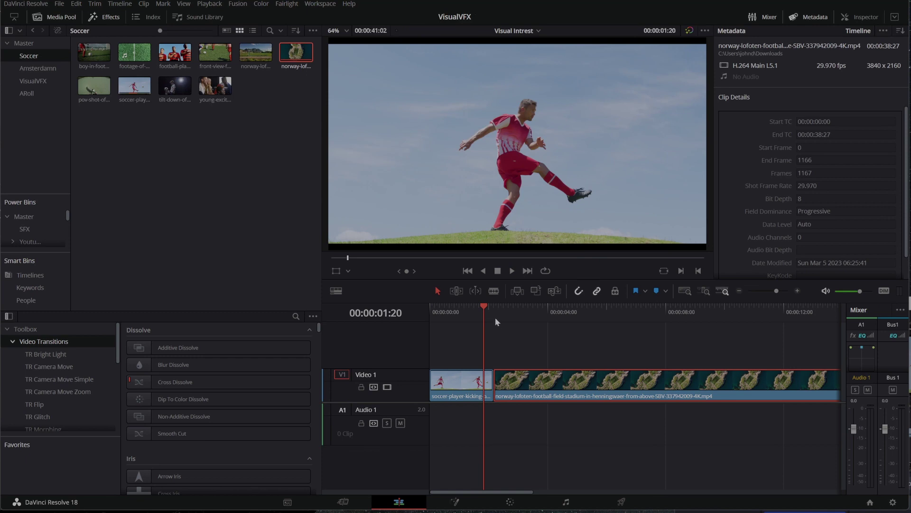
key(space)
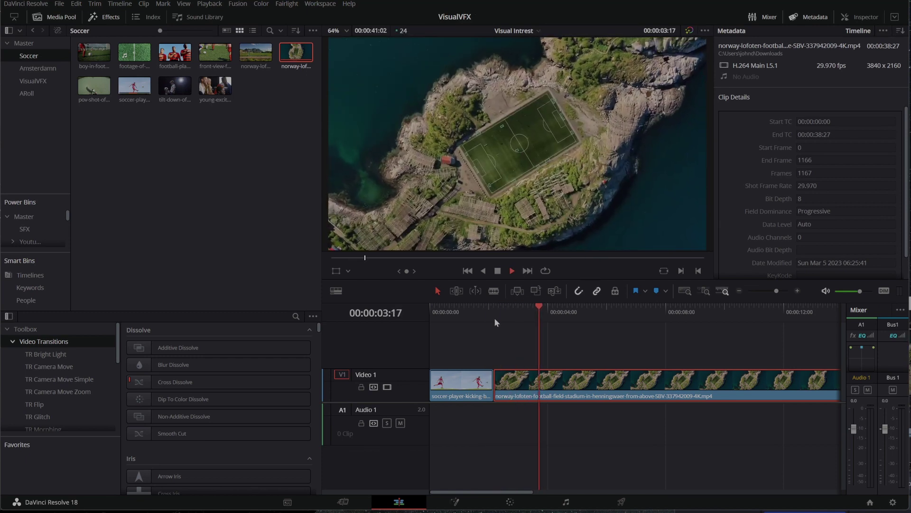
key(space)
click(503, 307)
drag(502, 307, 599, 310)
key(ctrl+z)
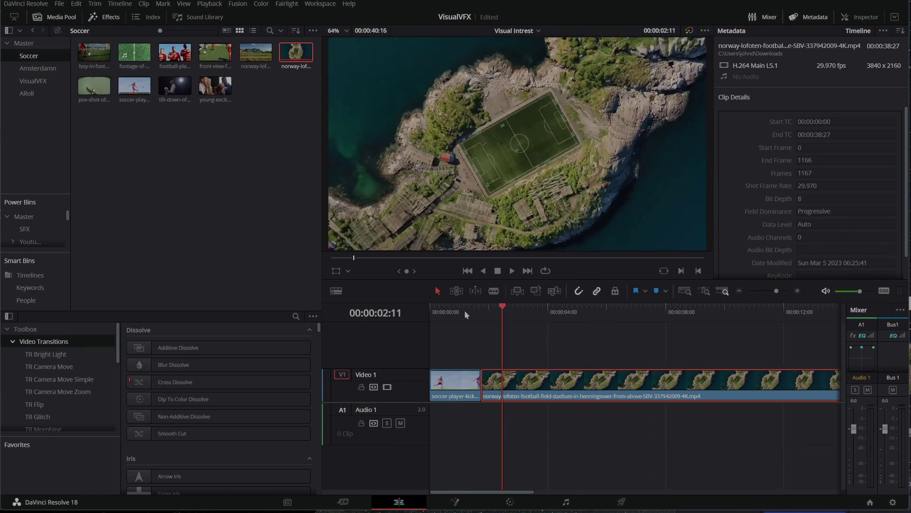
key(Home)
key(space)
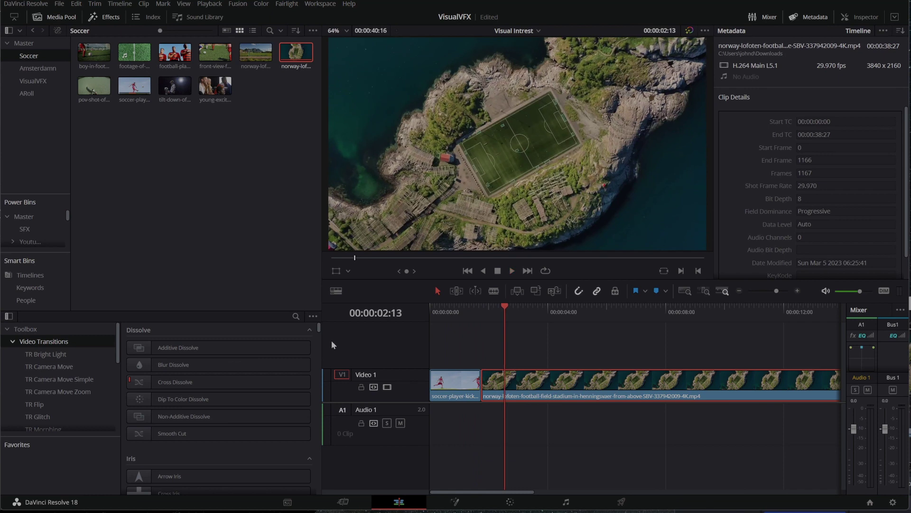
Try an Additive Dissolve on the cut, preview it, then delete it
drag(178, 347, 486, 386)
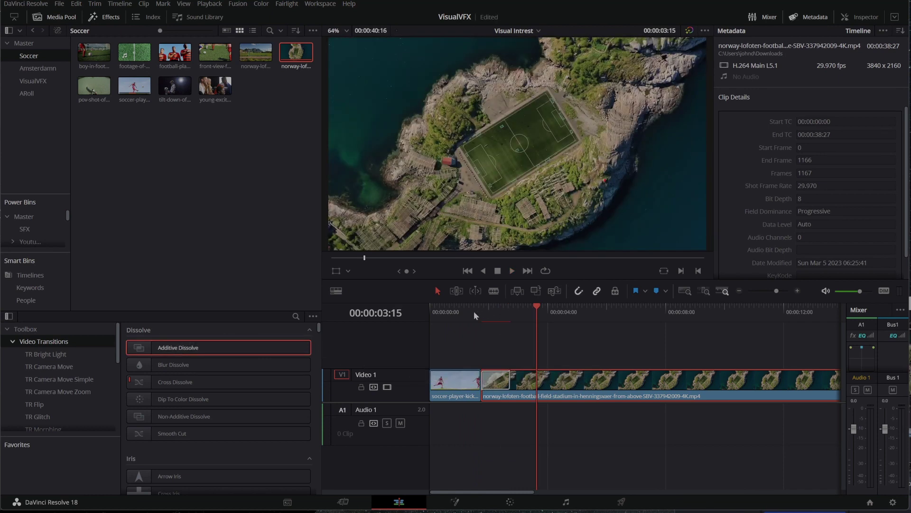
click(473, 312)
key(space)
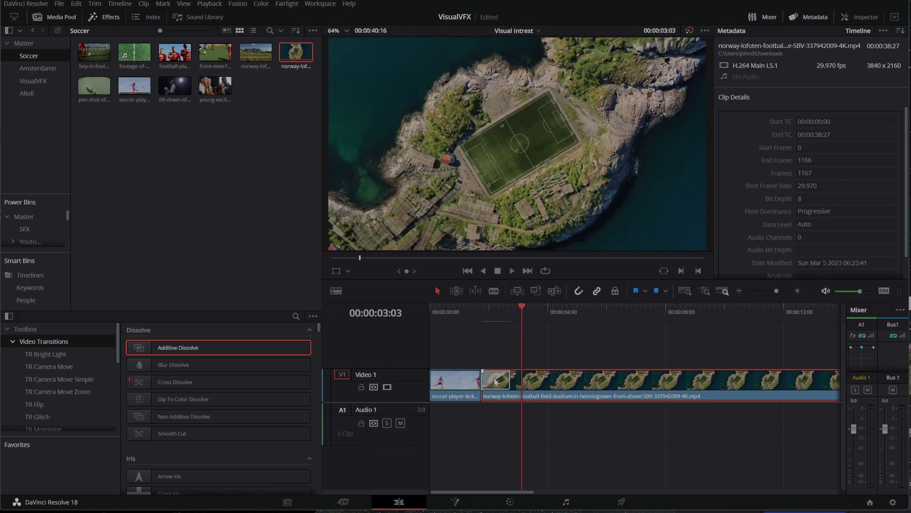
click(495, 381)
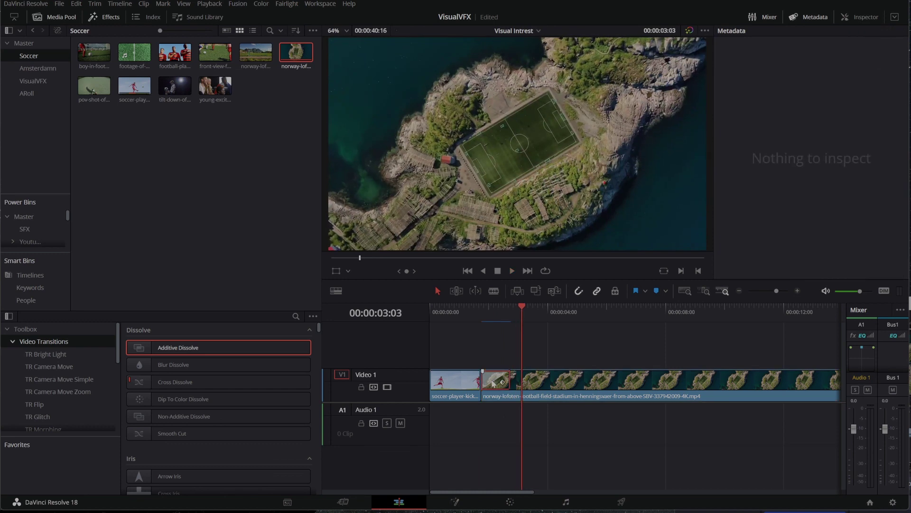
key(Delete)
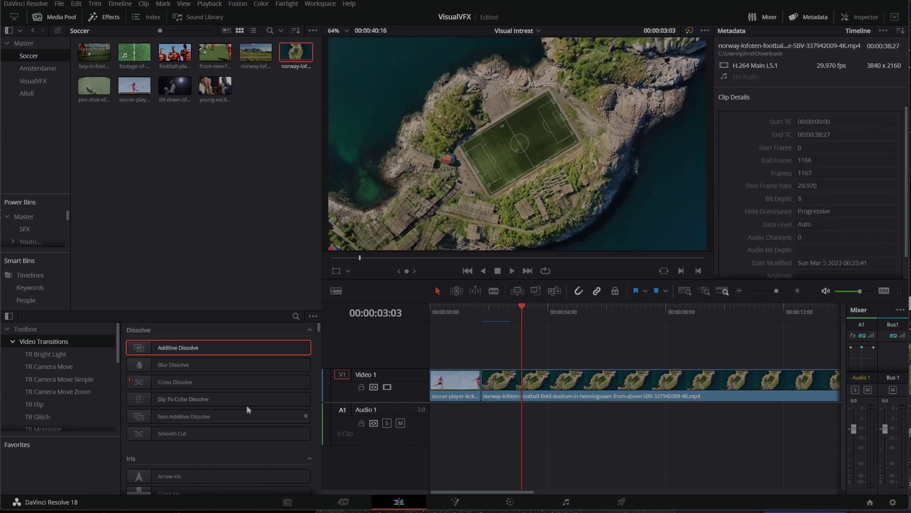
Scroll to the TR categories and view TR Camera Move and TR Camera Move Simple, ending on TR Bright Light
scroll(246, 405, down, 10)
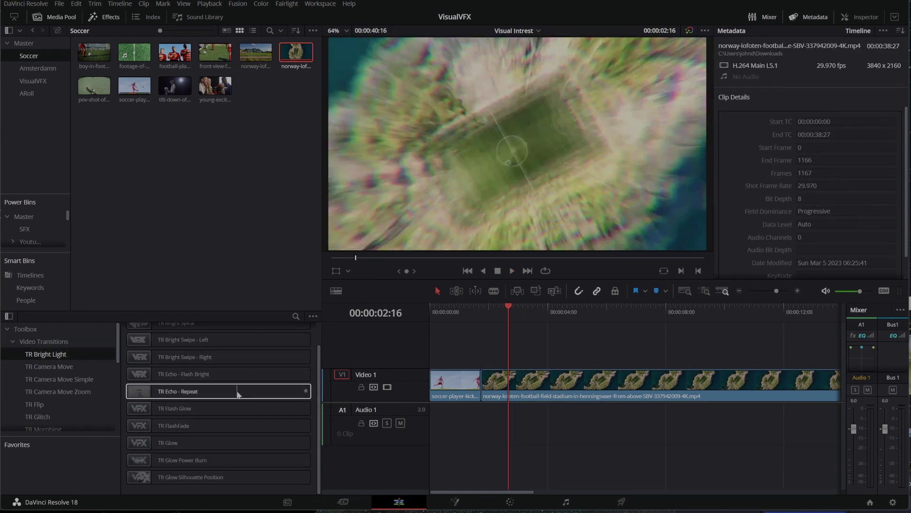
scroll(237, 394, up, 2)
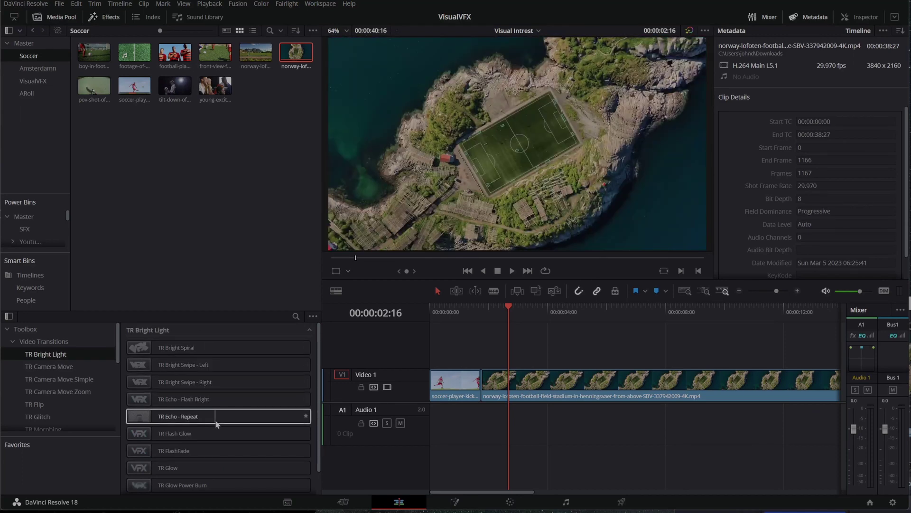
scroll(231, 451, down, 1)
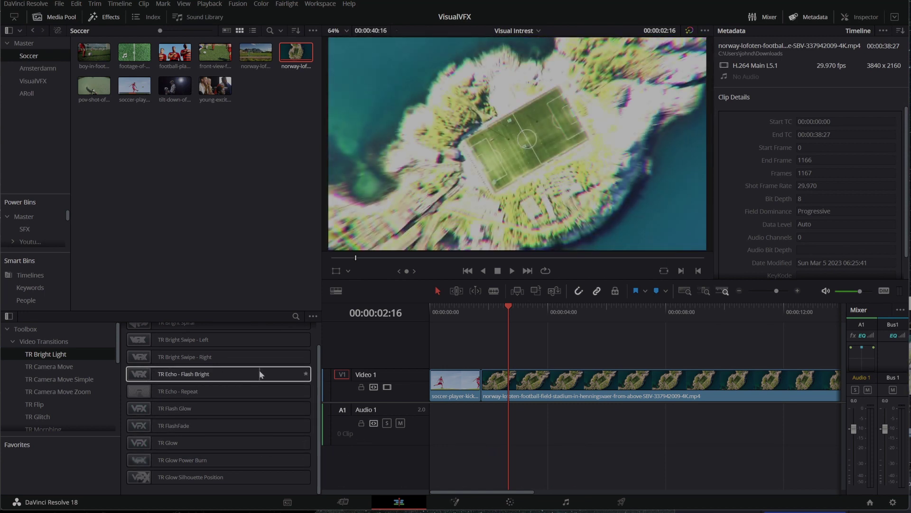
click(49, 366)
click(42, 382)
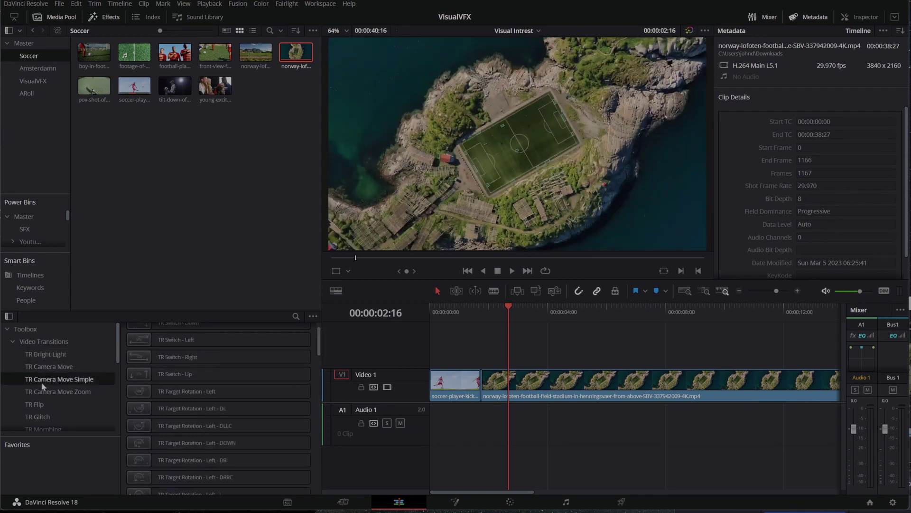
click(59, 354)
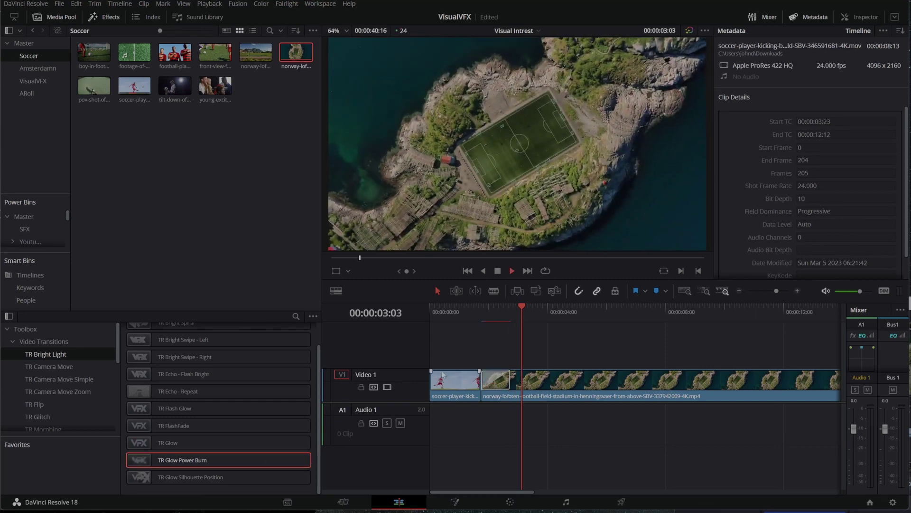
Drop TR Glow Power Burn on the V1 cut, then delete it
drag(227, 459, 520, 390)
click(503, 383)
key(Delete)
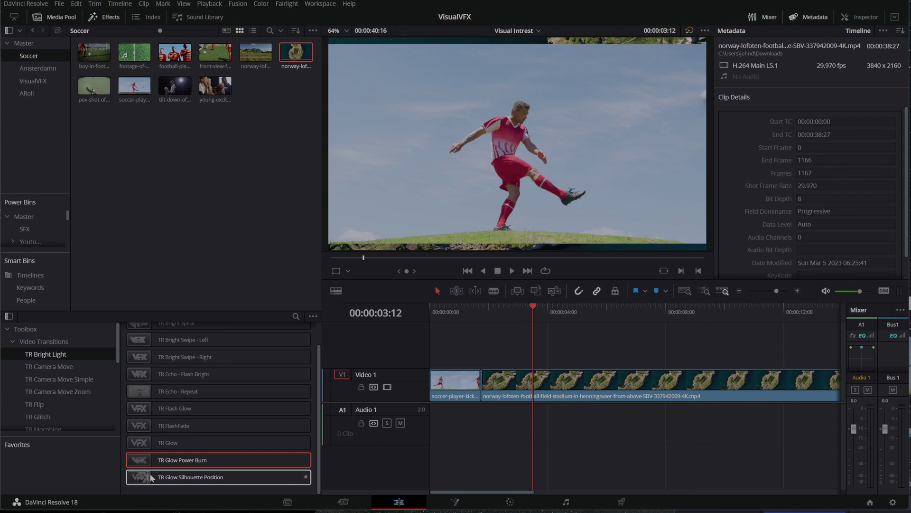
Put TR Glow Silhouette Position on the cut and play it through twice
drag(241, 477, 482, 382)
key(space)
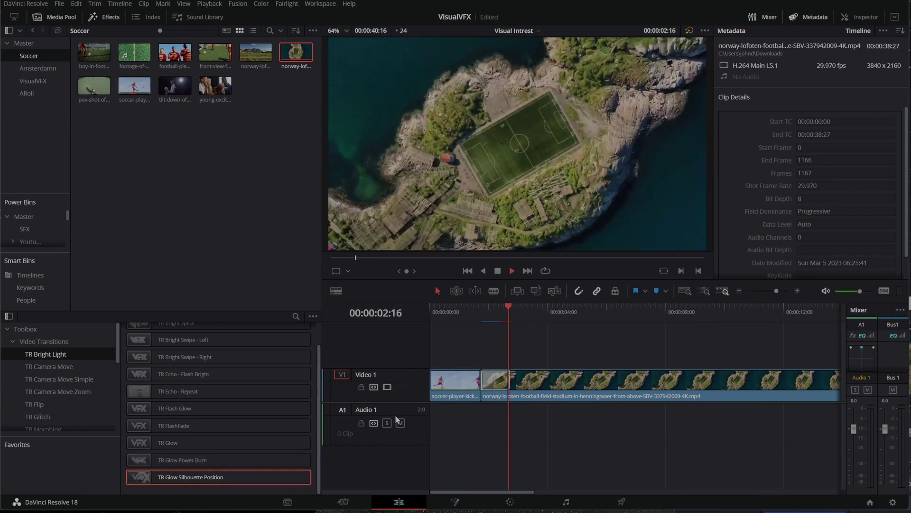
click(466, 316)
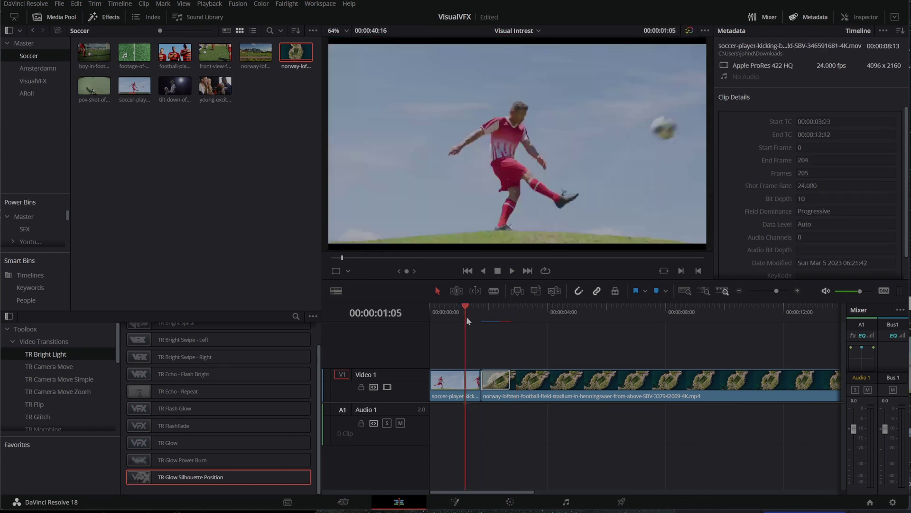
key(space)
key(space)
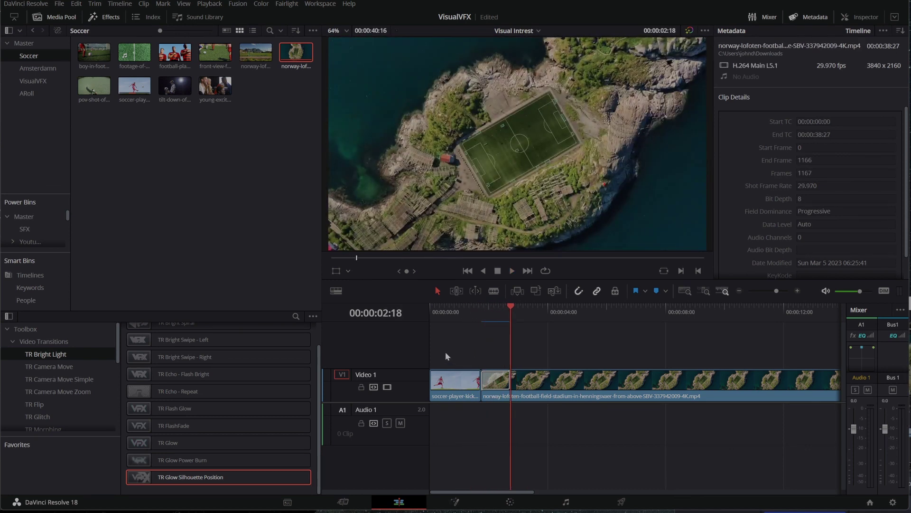
click(503, 373)
click(503, 374)
scroll(54, 373, down, 1)
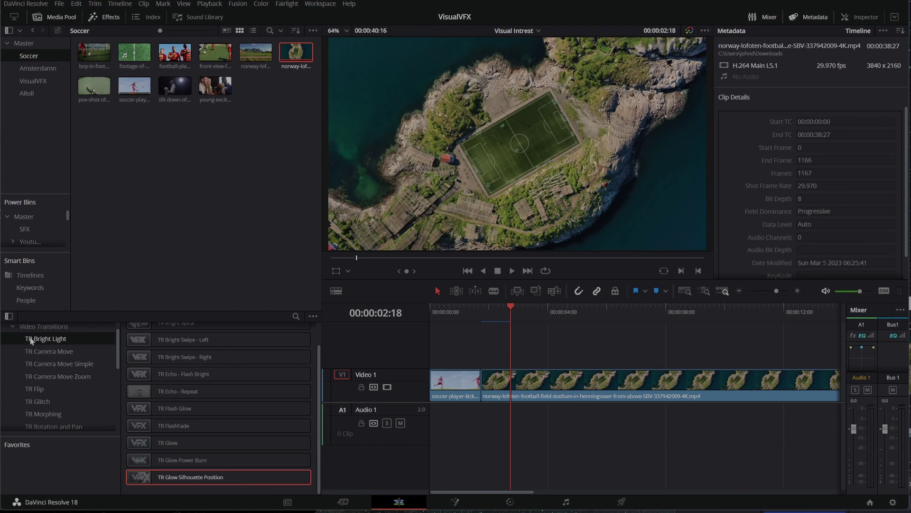
Open the TR Camera Move Zoom set and drop TR Target Hyper Jump - DOWN on the first cut
click(49, 352)
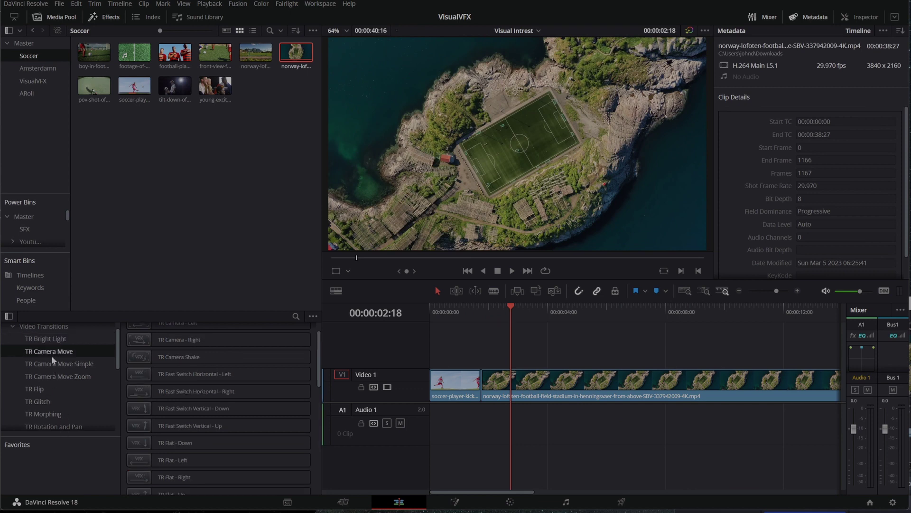
click(53, 364)
scroll(228, 389, down, 5)
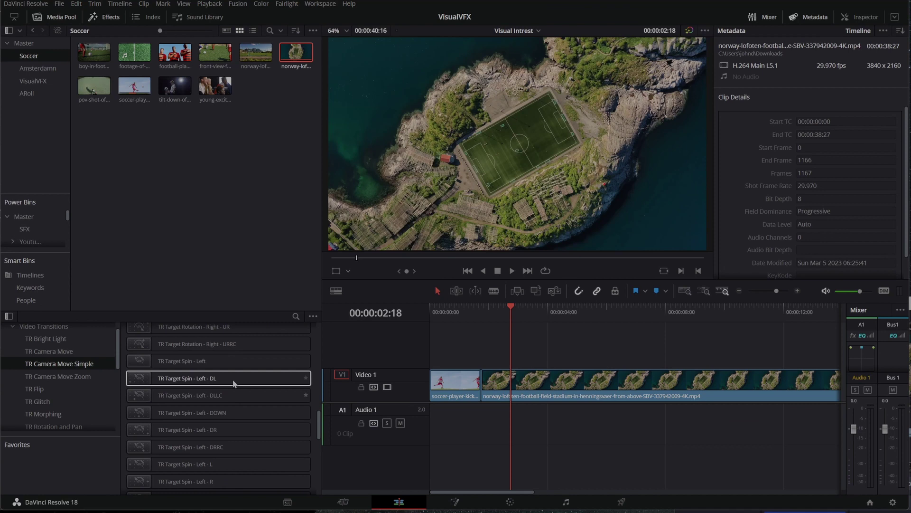
click(53, 376)
scroll(237, 404, down, 6)
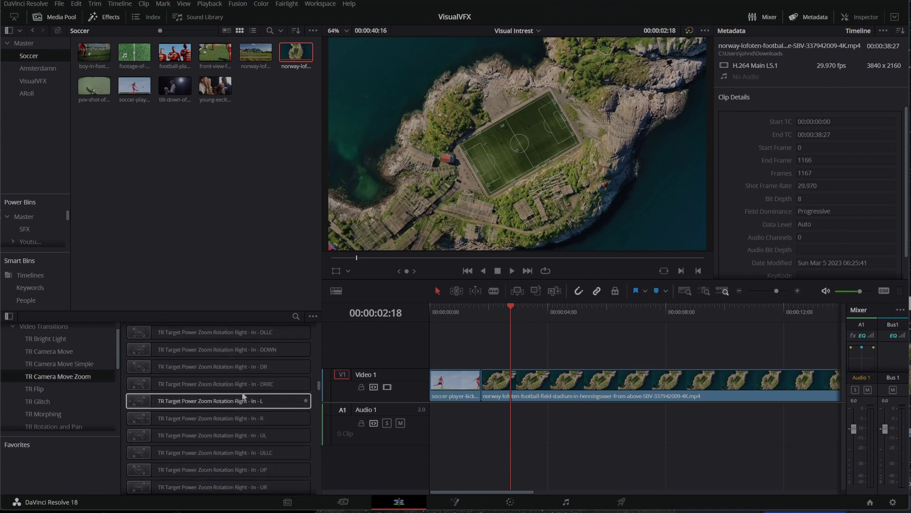
scroll(249, 400, down, 5)
drag(318, 412, 331, 313)
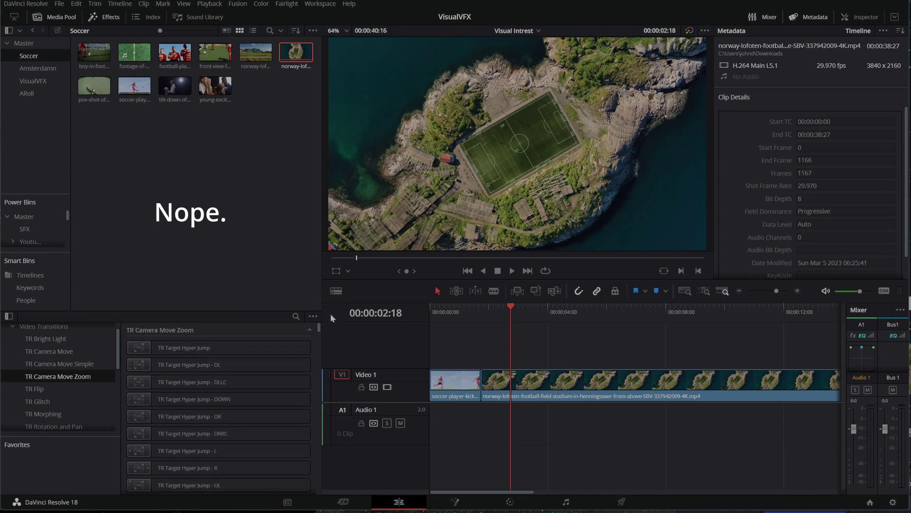
drag(193, 401, 487, 382)
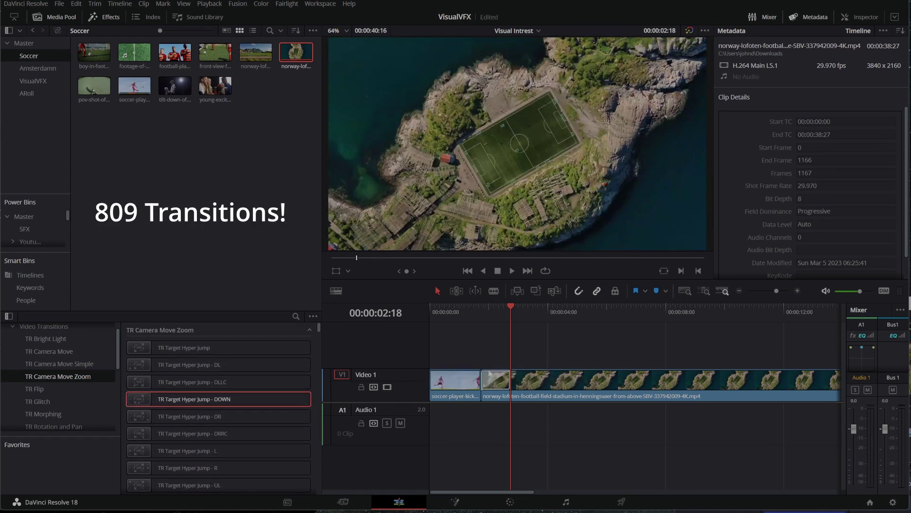
Preview the Hyper Jump - DOWN transition twice, then drop TR Target Hyper Jump - R on the Norway clip
click(469, 312)
key(space)
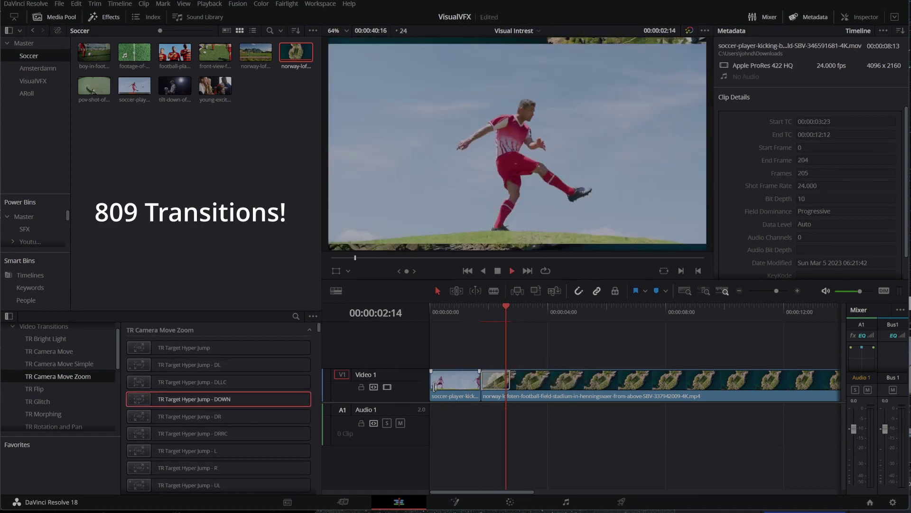
key(space)
click(504, 379)
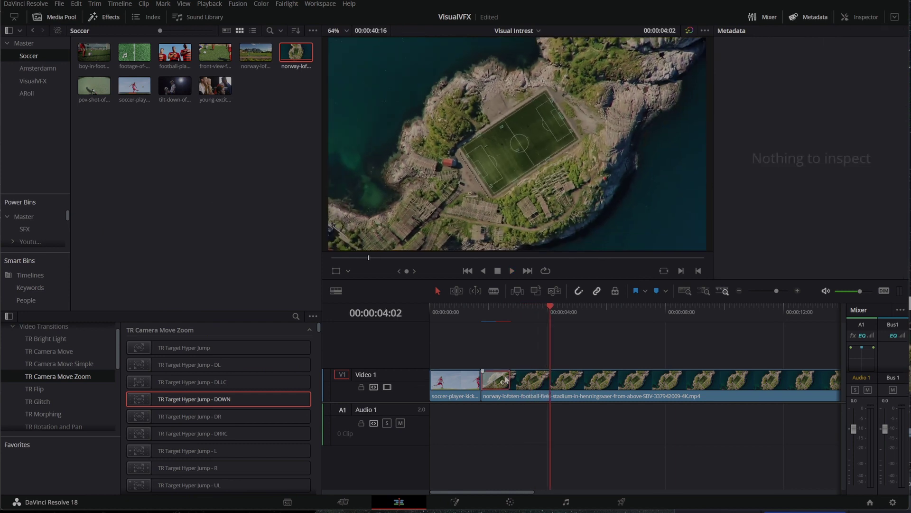
click(450, 311)
key(space)
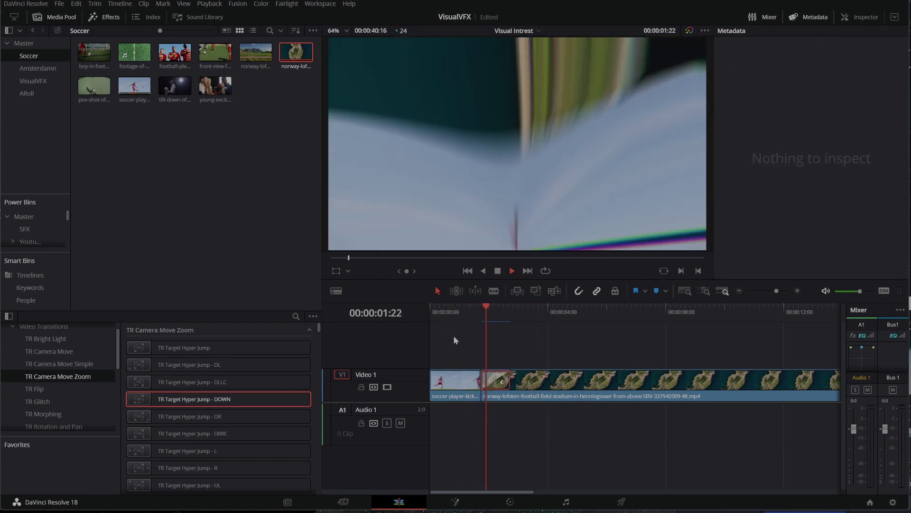
key(space)
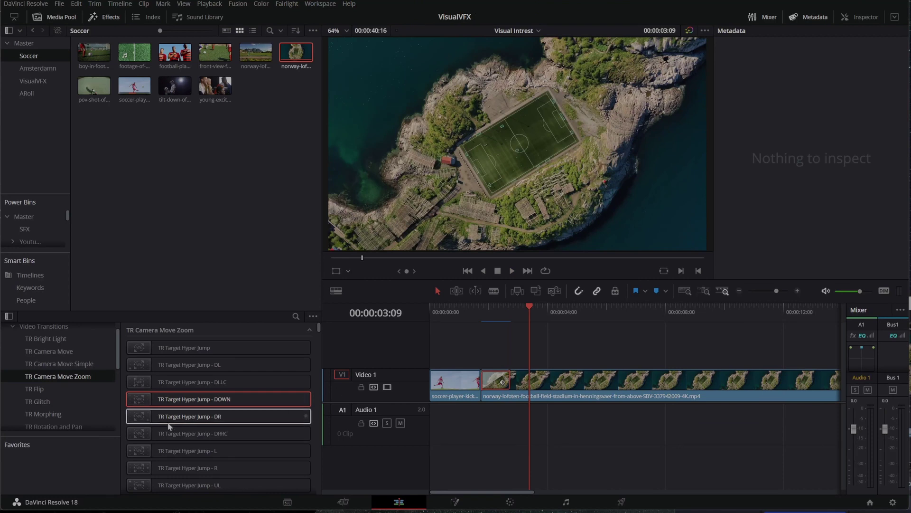
mouse_move(287, 434)
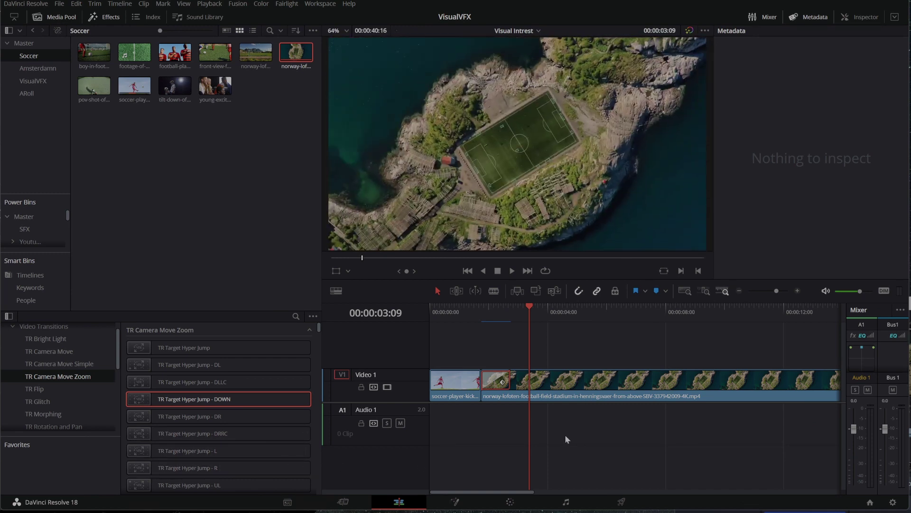
drag(483, 380, 506, 386)
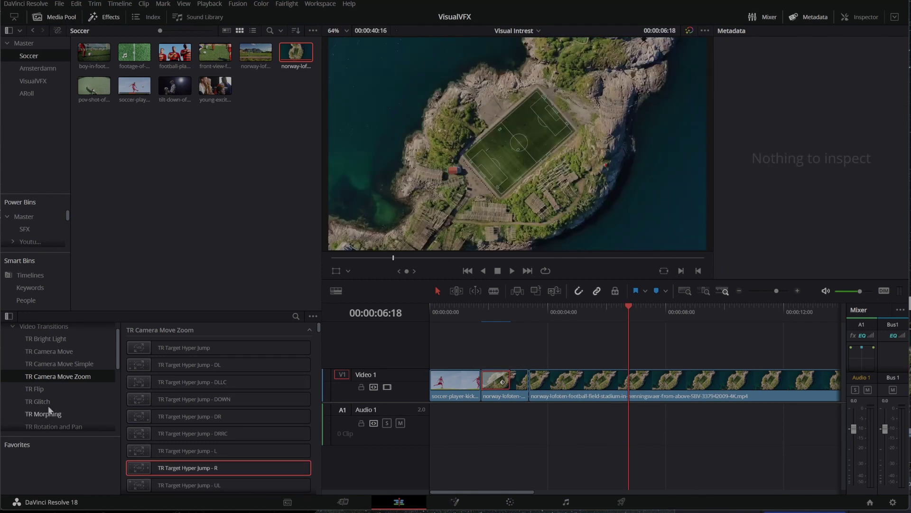
Browse the TR Split, TR Shadow, TR Rotation and Pan, and TR Morphing transition sets
scroll(52, 406, up, 1)
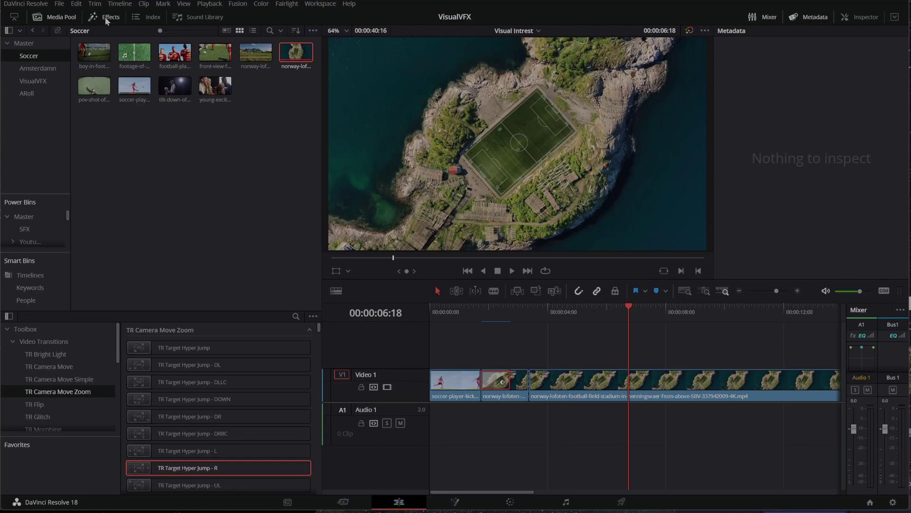
scroll(59, 397, down, 5)
scroll(70, 403, up, 1)
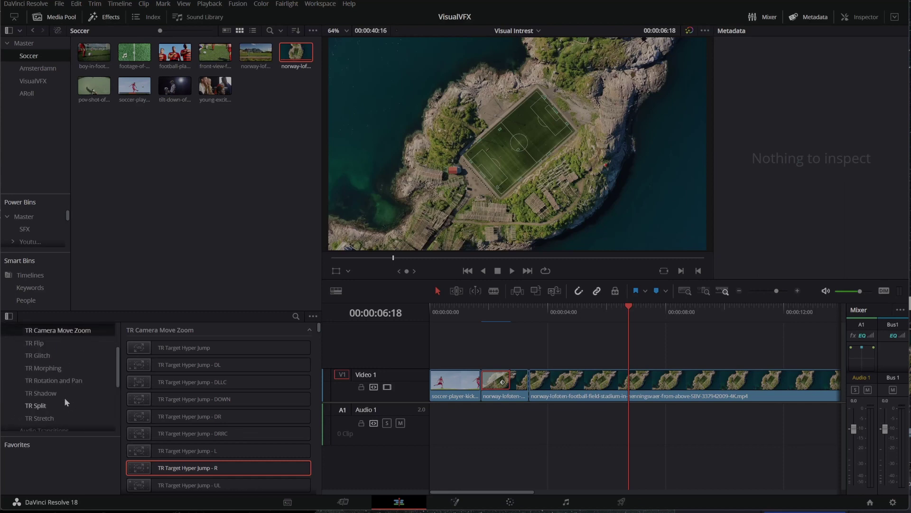
click(38, 414)
click(40, 394)
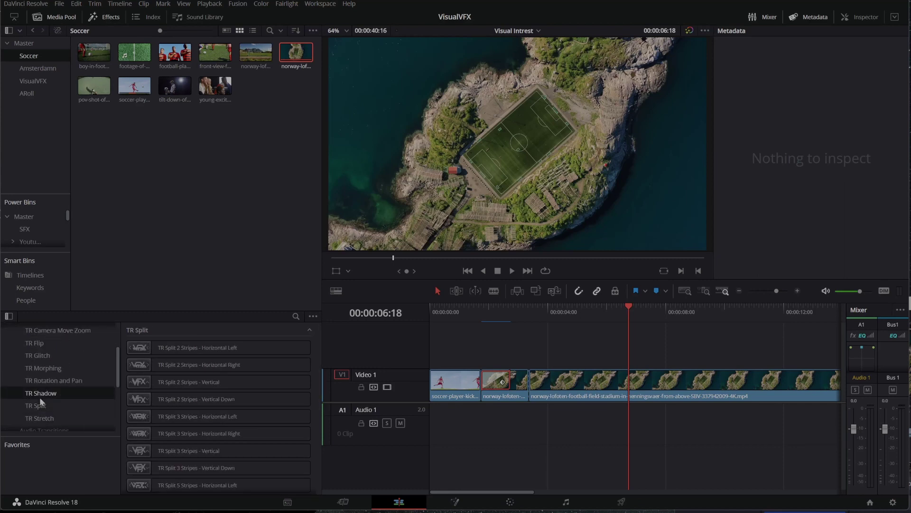
click(56, 381)
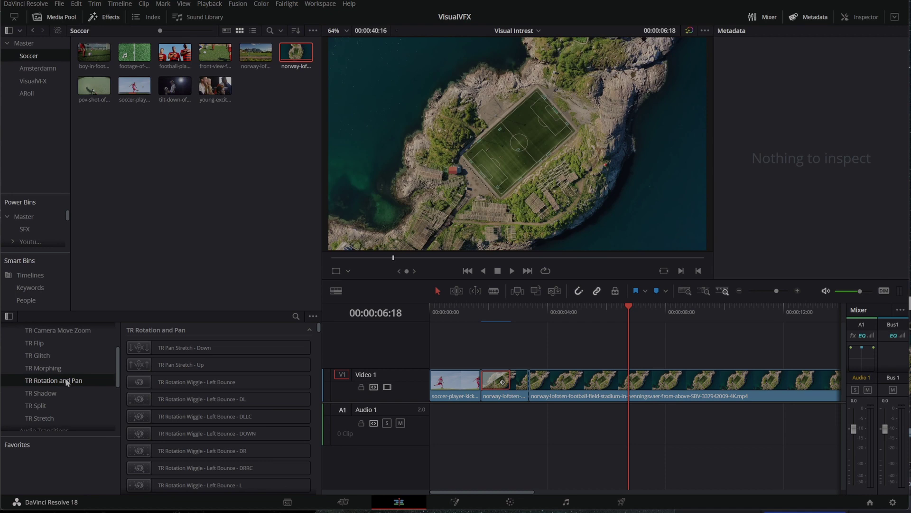
click(58, 369)
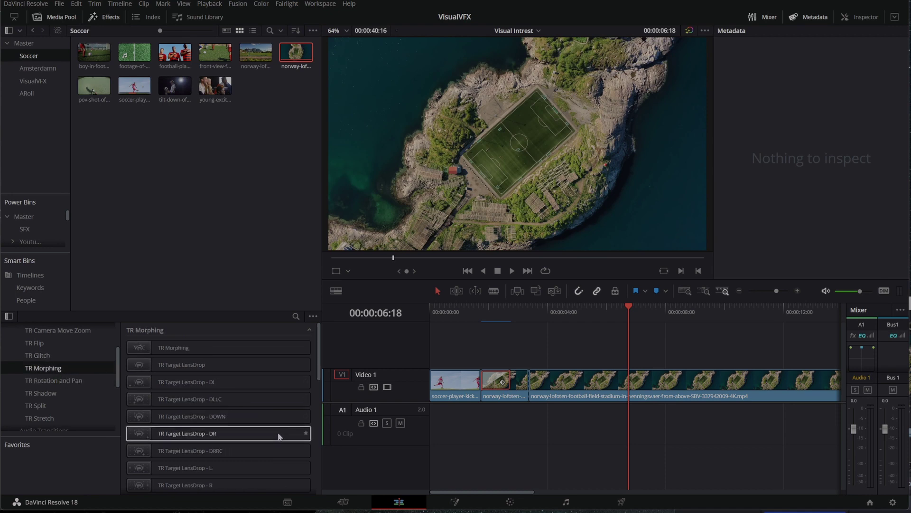
scroll(279, 434, down, 5)
scroll(193, 401, up, 5)
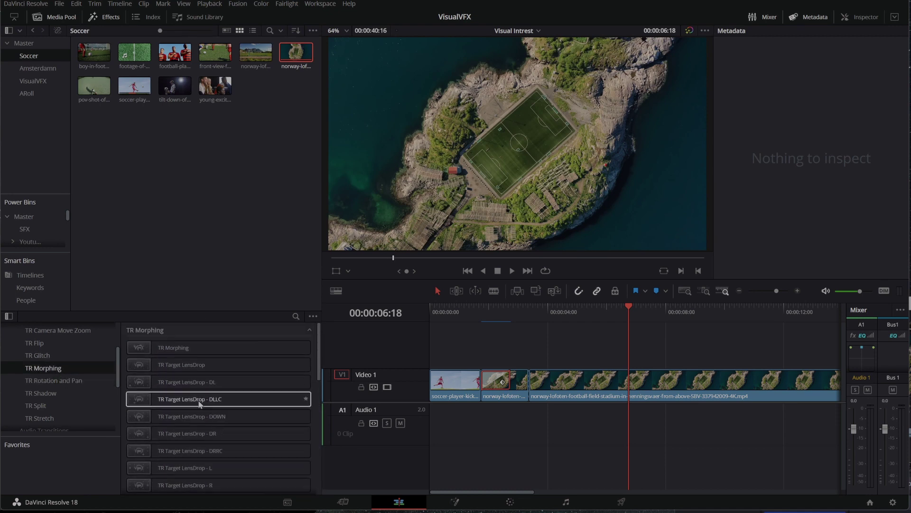
Open TR Glitch, briefly revisit TR Camera Move Zoom, then return to the TR Glitch list
click(38, 355)
scroll(70, 372, up, 3)
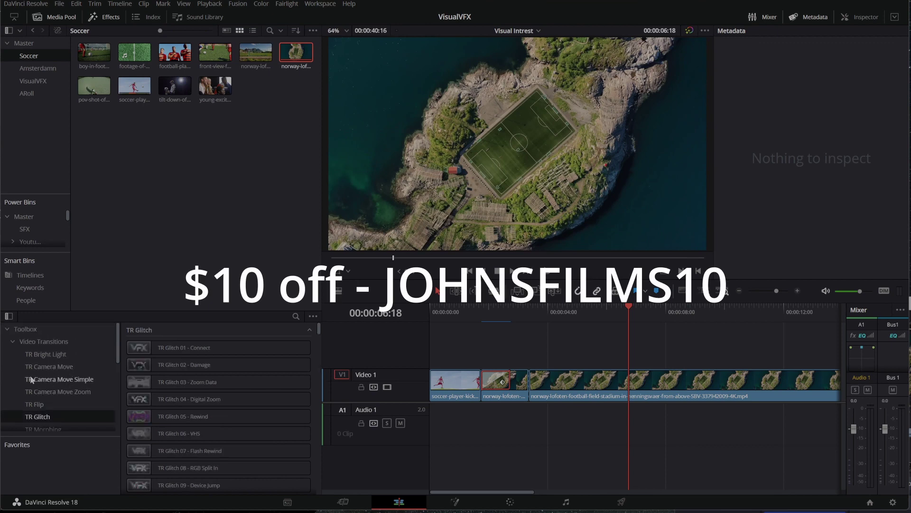
click(32, 391)
click(49, 416)
scroll(200, 408, down, 5)
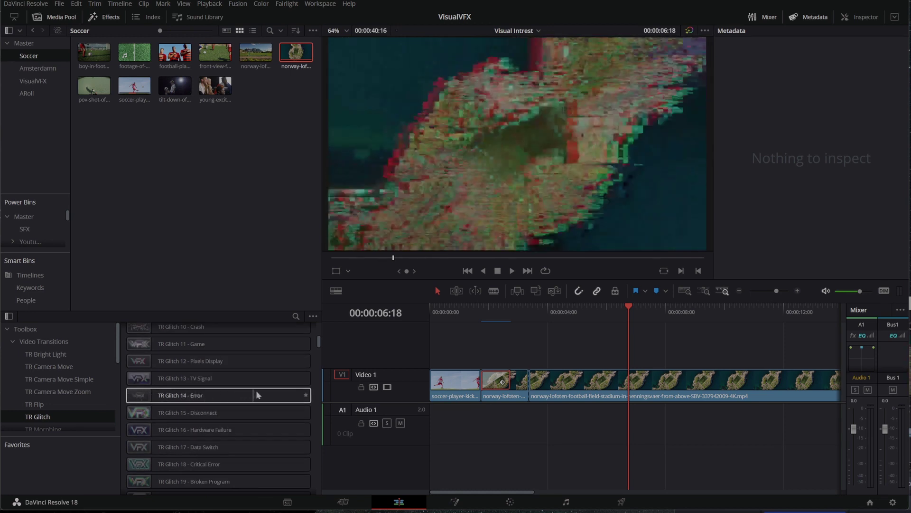
scroll(207, 405, up, 1)
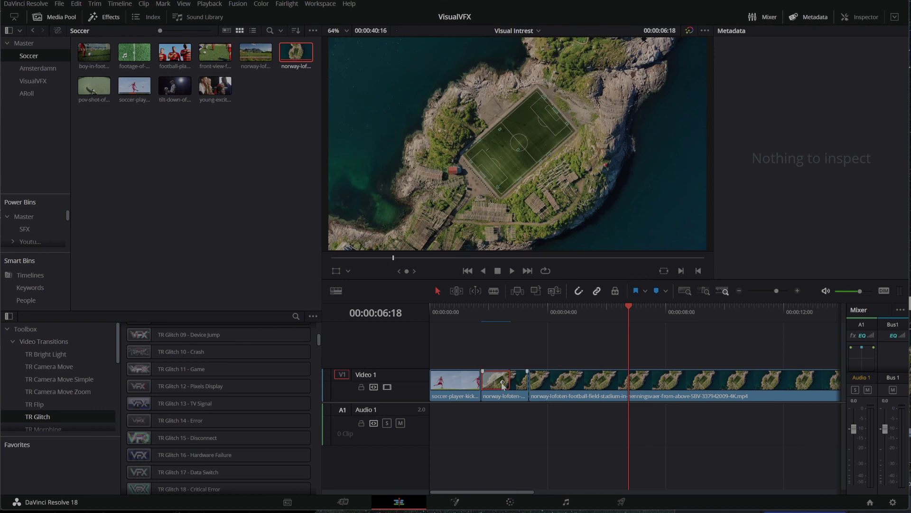
Expand the Power Bins list, open the VisualVFX Vol 1 bin, and marquee-select both Norway clips on V1
drag(497, 386, 497, 385)
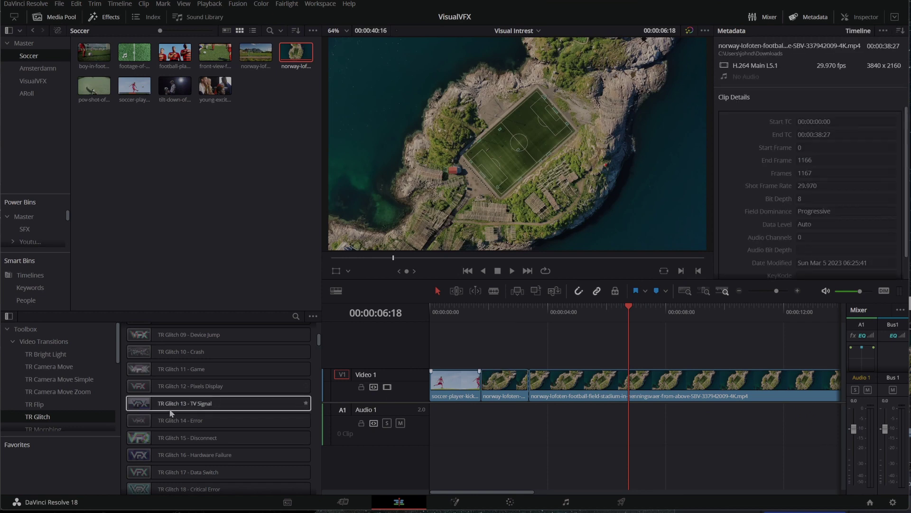
scroll(82, 386, down, 3)
scroll(81, 386, up, 3)
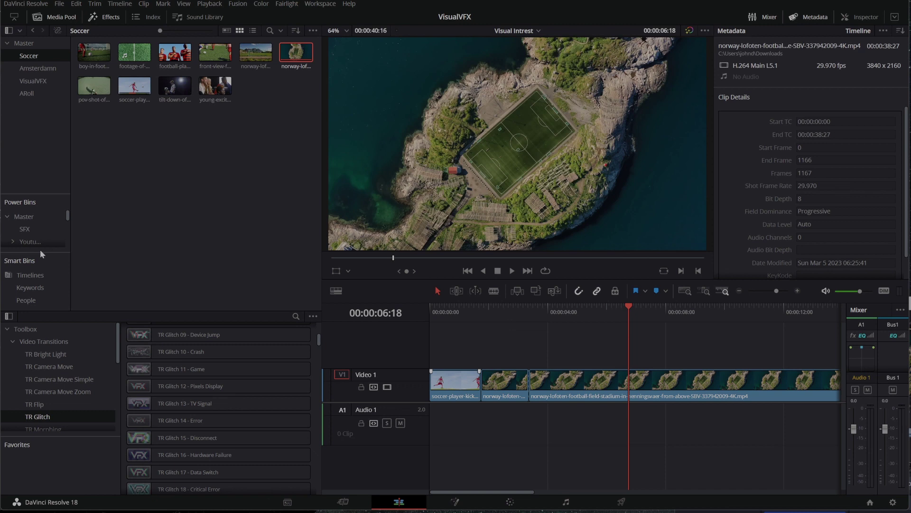
drag(43, 253, 47, 314)
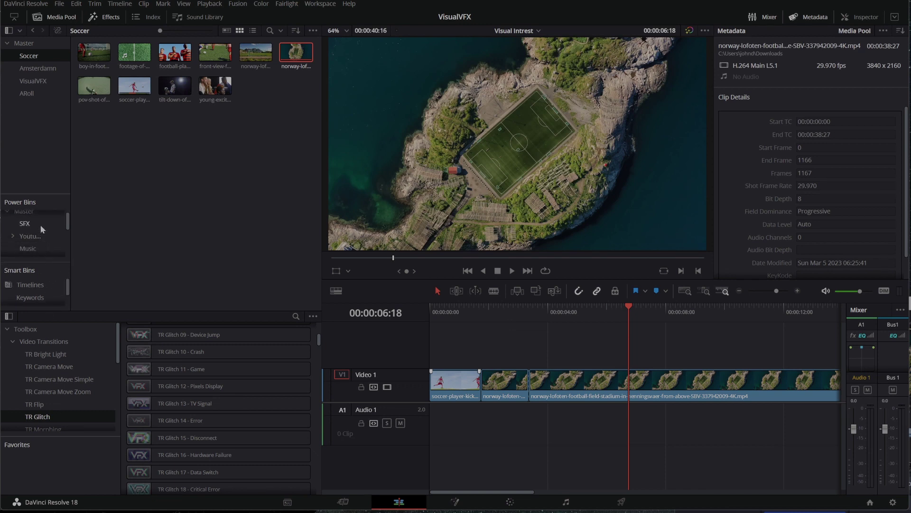
scroll(37, 233, down, 1)
click(36, 233)
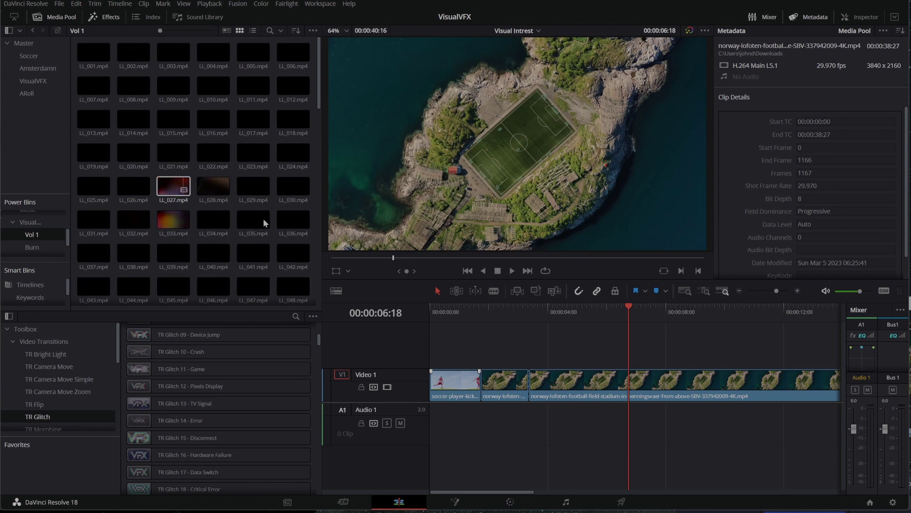
drag(505, 352, 604, 389)
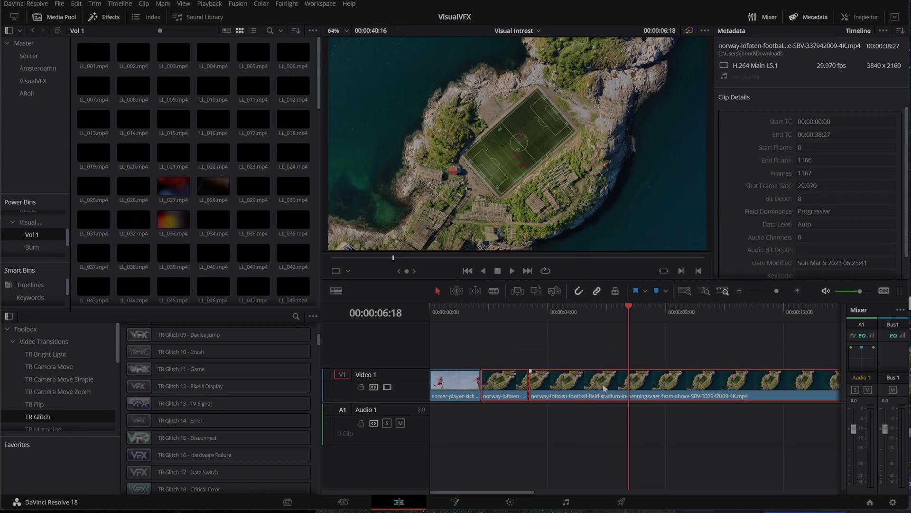
Replace the Norway clips with the Soccer bin's football-players clip, trimmed and butted against the kick clip
key(Delete)
click(26, 56)
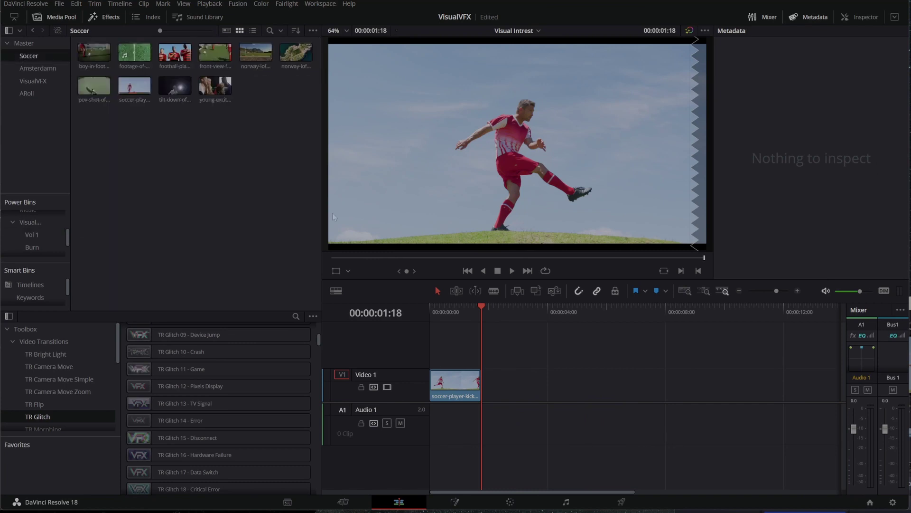
drag(175, 53, 507, 382)
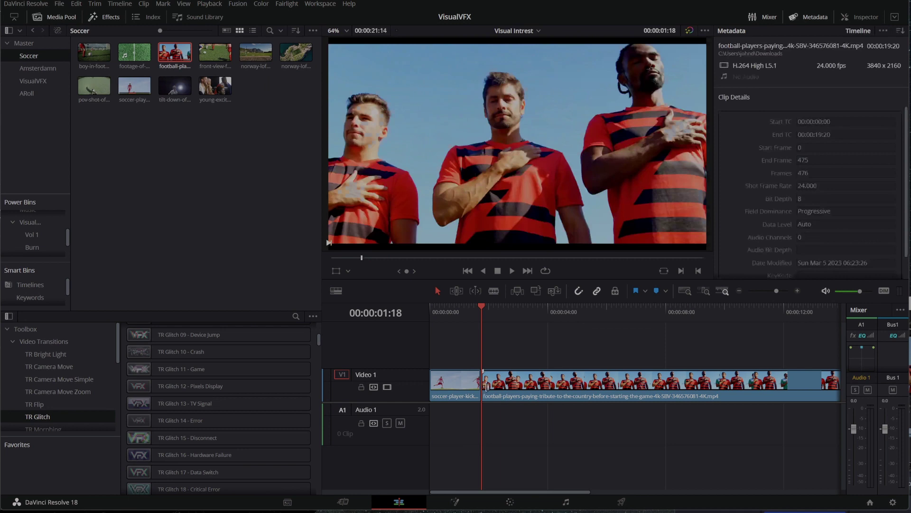
scroll(522, 386, down, 3)
drag(448, 380, 541, 382)
drag(598, 387, 466, 385)
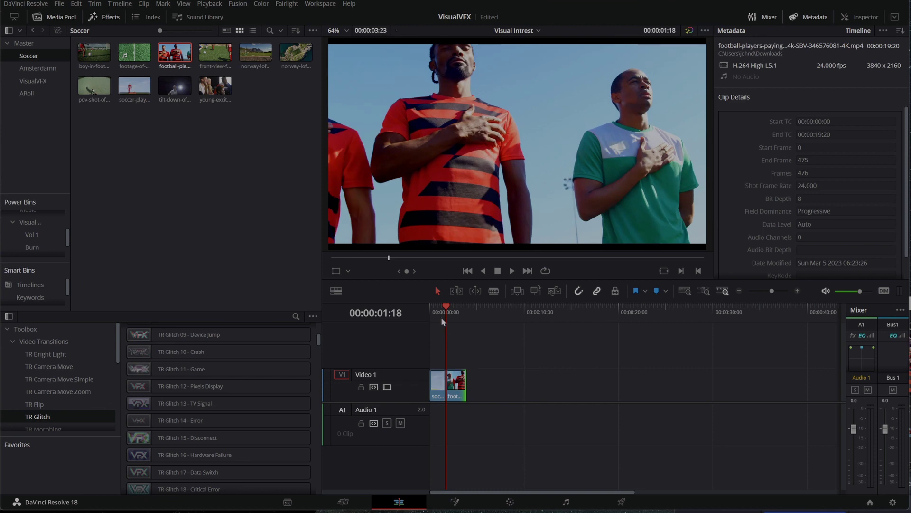
Play the edit from the start, stopping at 00:00:02:15, and save the project with Ctrl+S
drag(442, 322, 420, 311)
key(space)
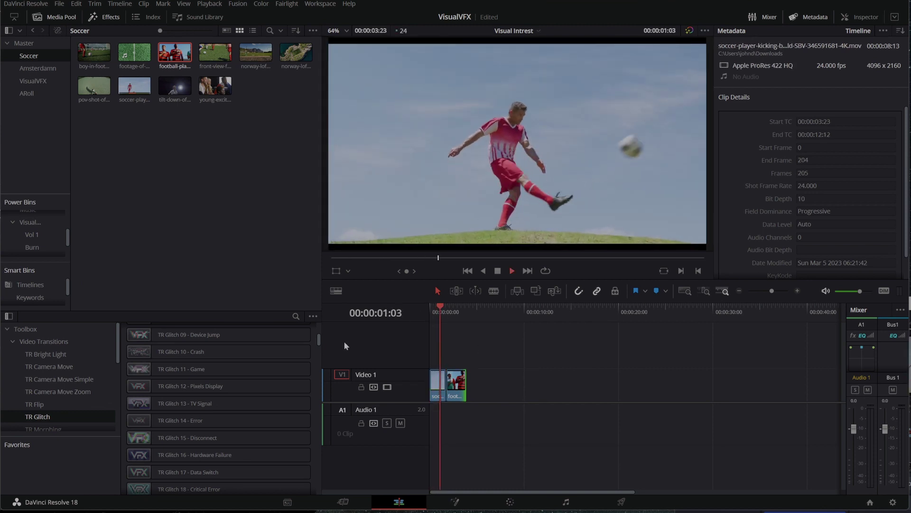
key(space)
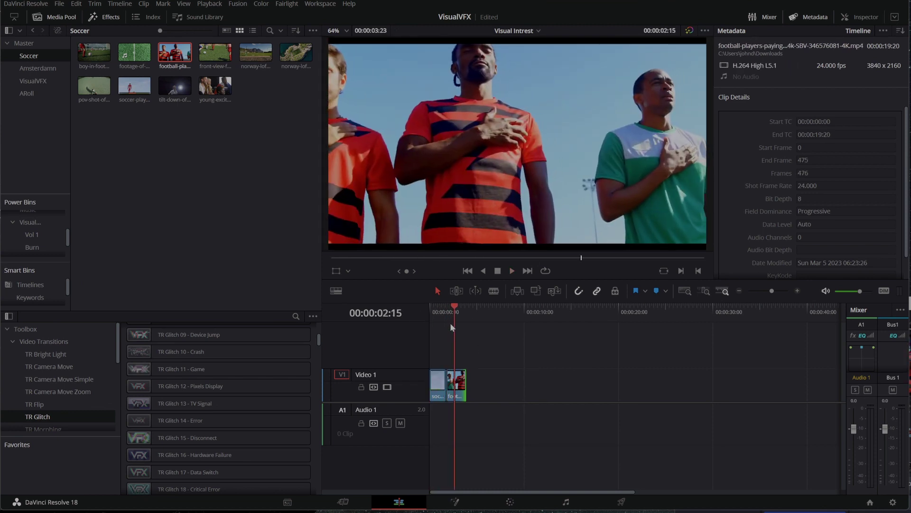
key(ctrl+s)
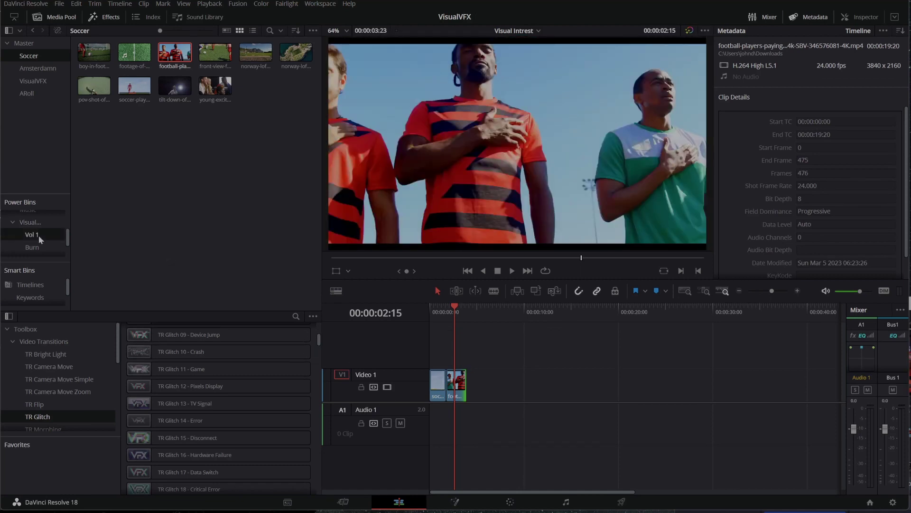
Place LL_062 from the Vol 1 bin on Video 2, trimmed and moved to the timeline start
click(38, 235)
drag(134, 191, 602, 346)
drag(625, 354, 468, 351)
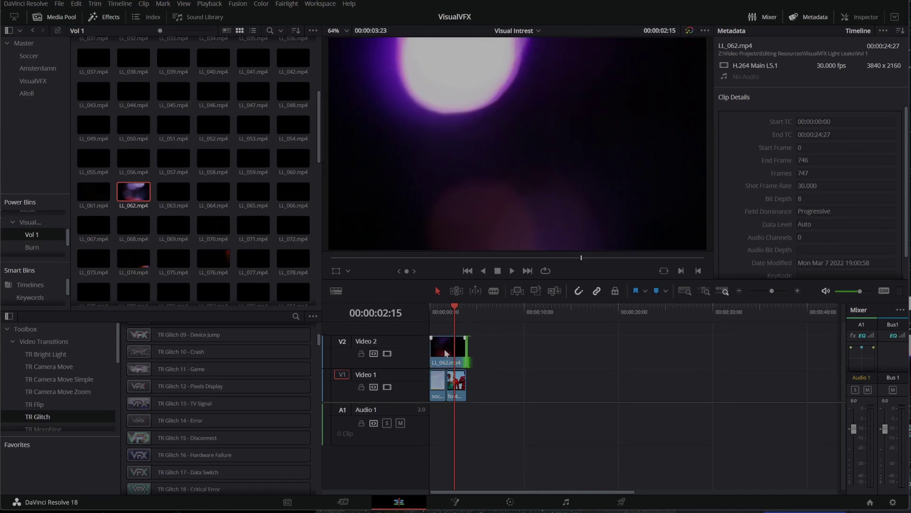
click(446, 353)
Set LL_062's Inspector Composite Mode to Add and play the sequence from the start
click(859, 18)
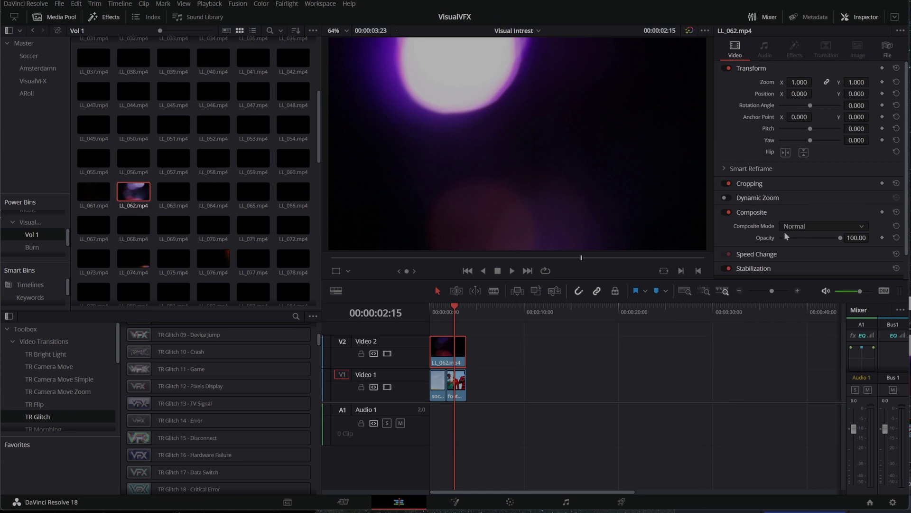
click(813, 230)
click(792, 251)
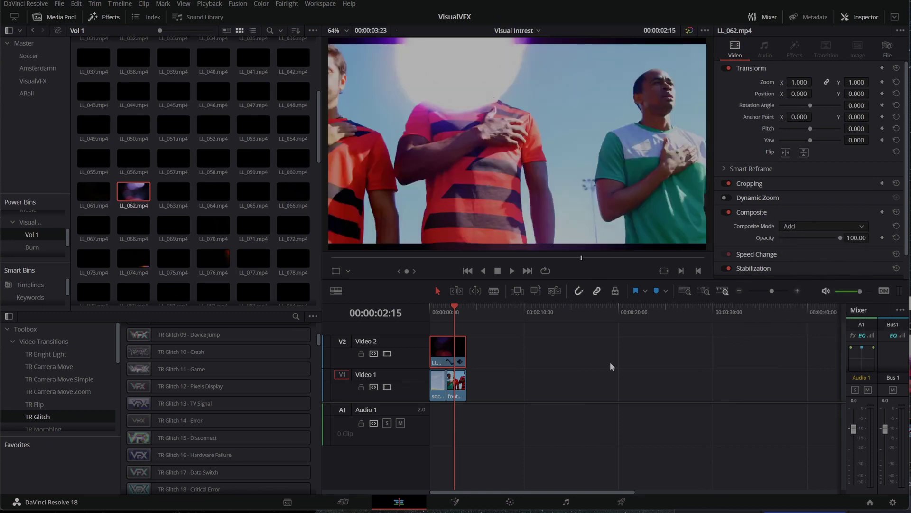
key(Home)
key(space)
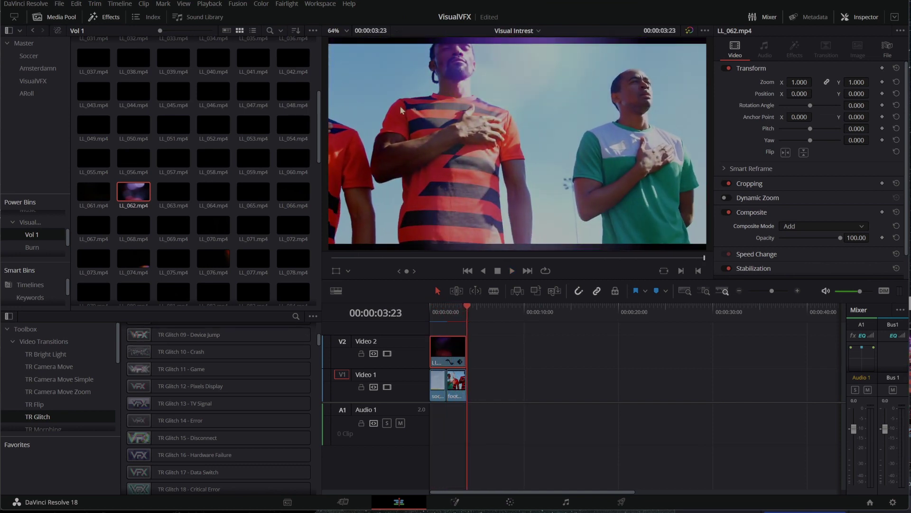
Slip the football-players clip to new footage, review the edit twice, then reselect LL_062 on Video 2
click(459, 381)
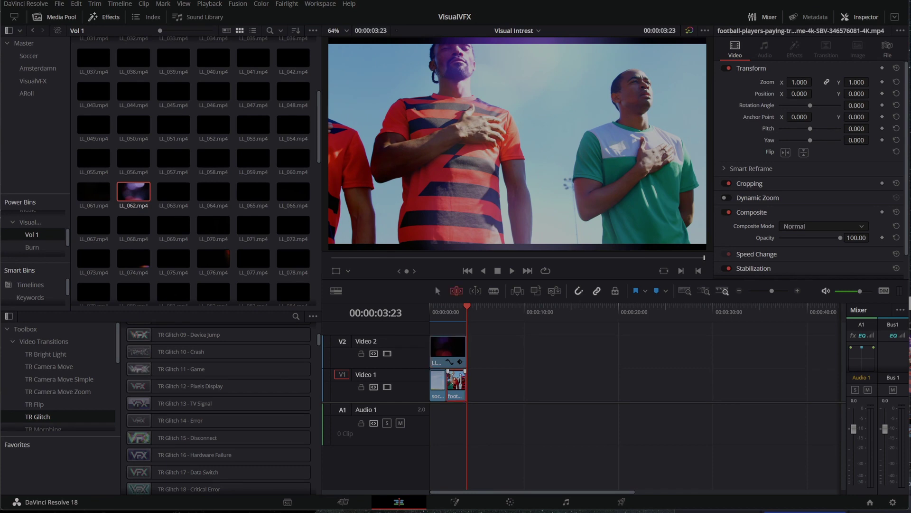
drag(459, 381, 408, 382)
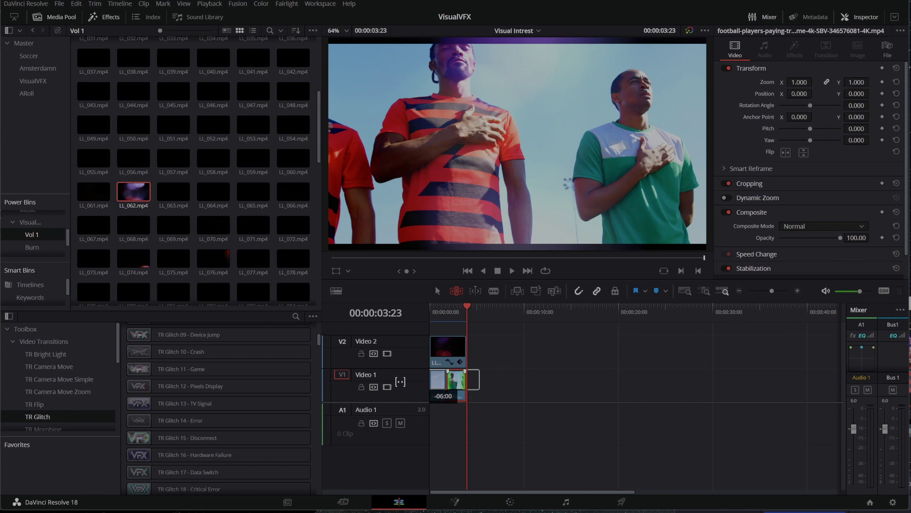
click(436, 312)
key(space)
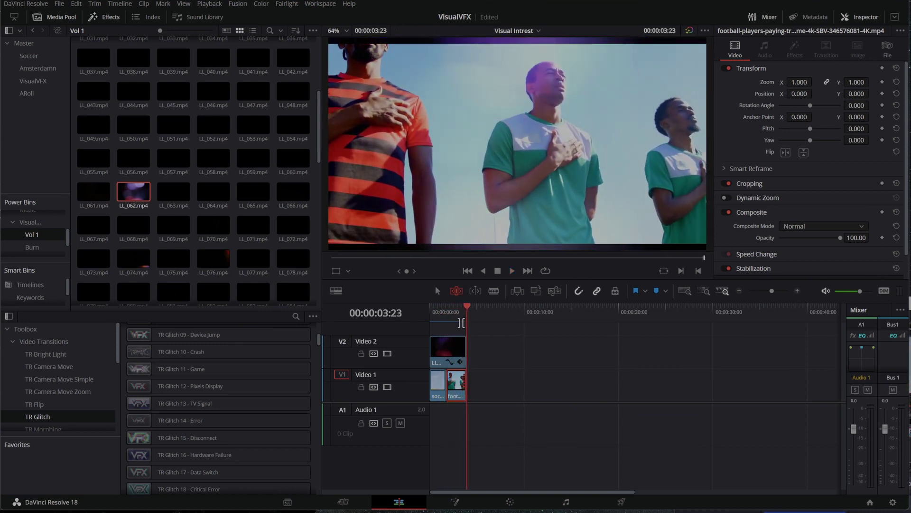
key(Home)
key(space)
key(a)
click(445, 344)
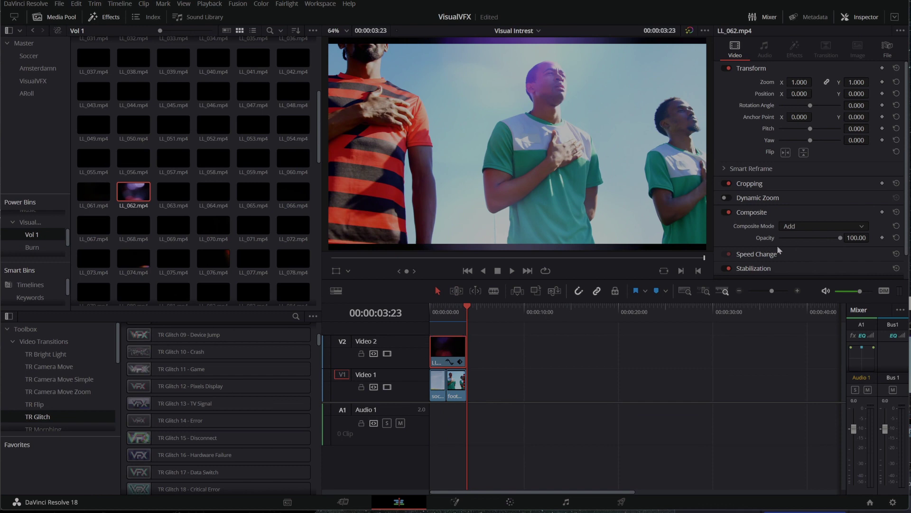
Switch the light leak's composite mode to Normal, then back to Add, and play the edit to compare
click(446, 310)
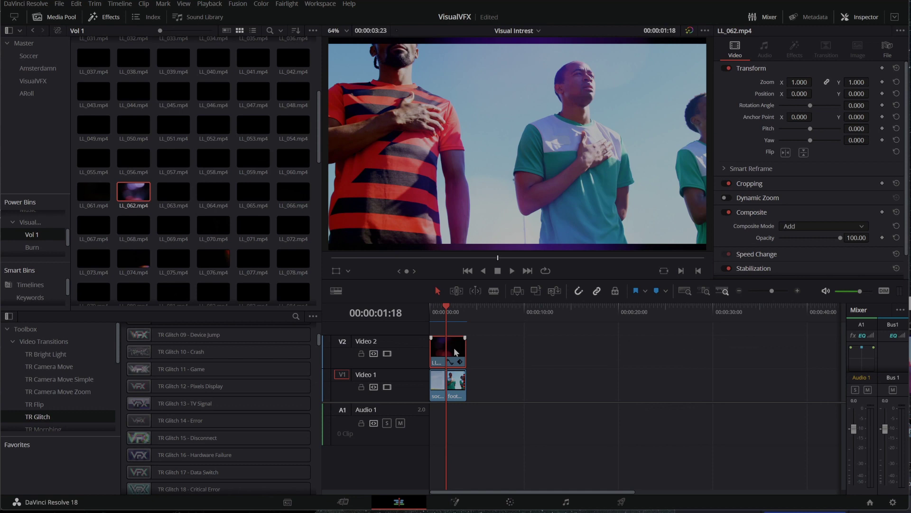
click(822, 230)
click(819, 245)
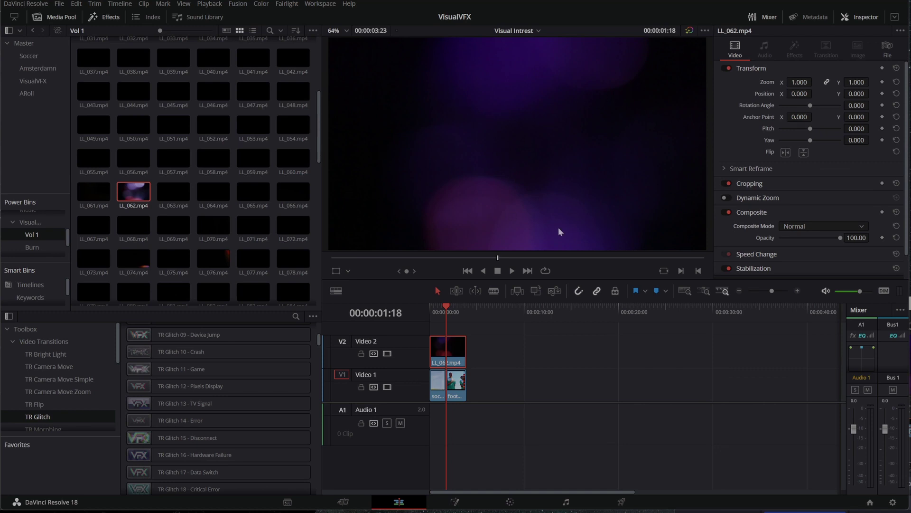
click(433, 312)
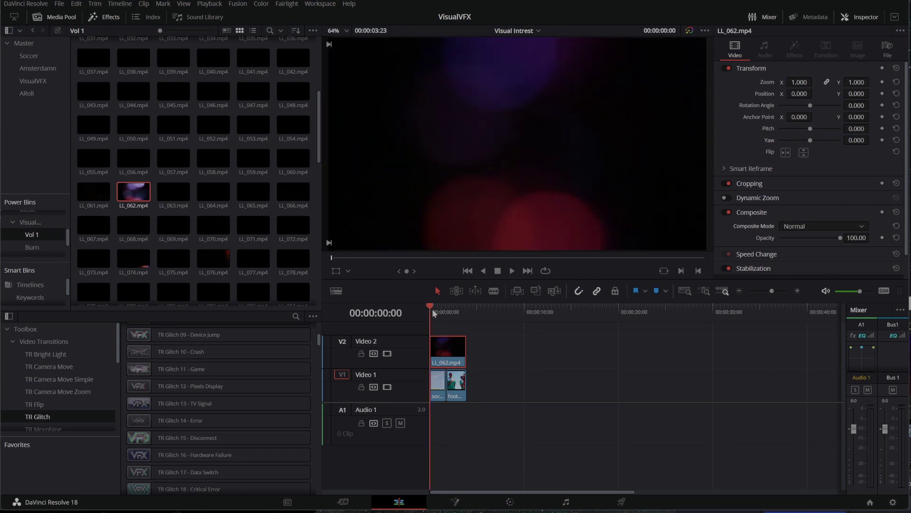
click(825, 228)
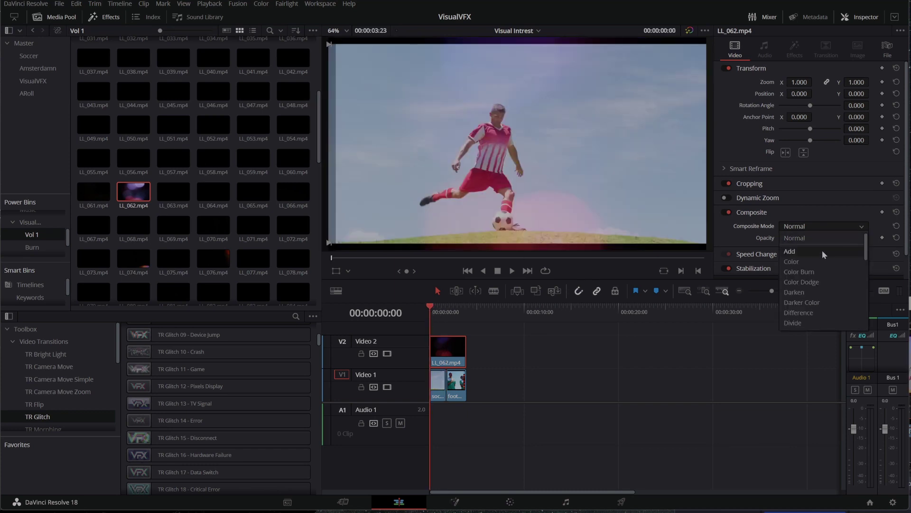
click(824, 255)
key(space)
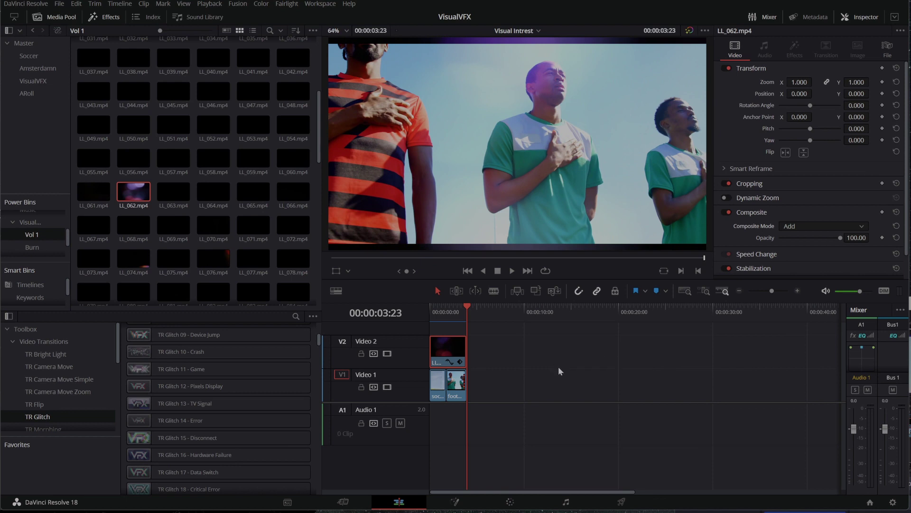
Show the Soccer bin's clips in the Media Pool
scroll(230, 241, down, 10)
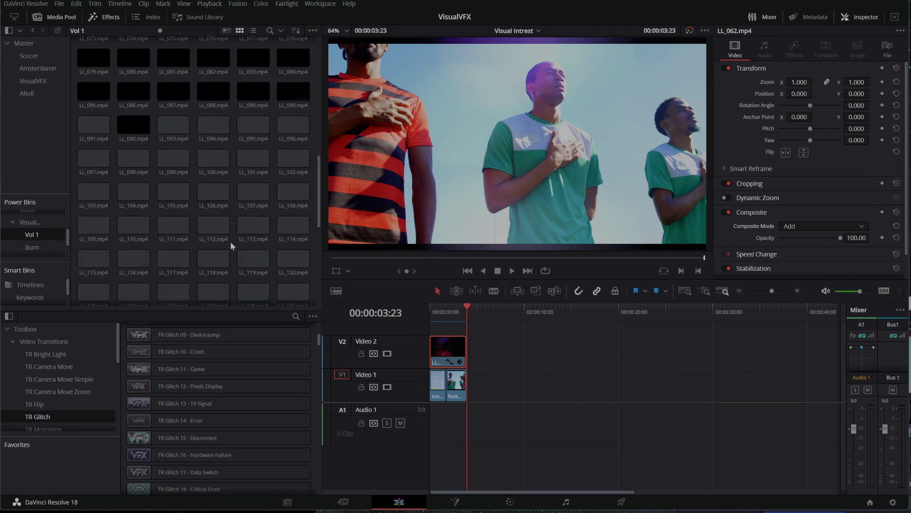
scroll(235, 251, up, 15)
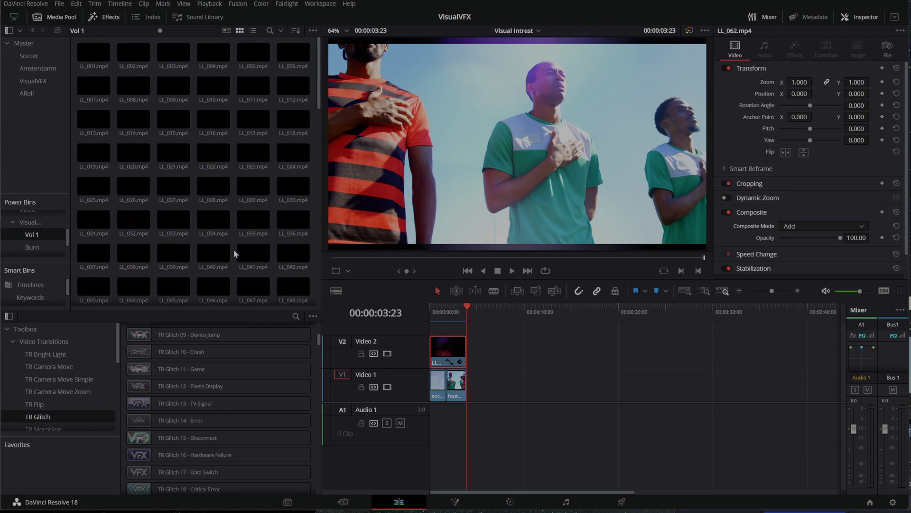
click(28, 56)
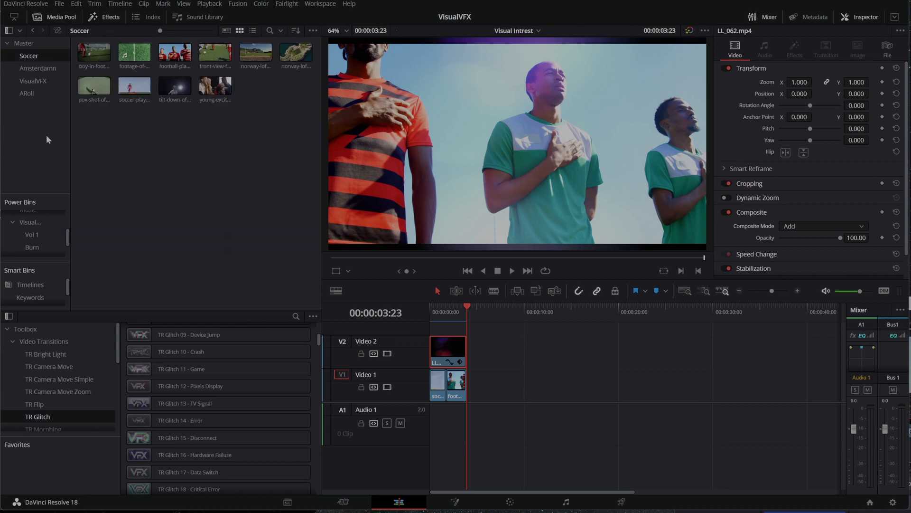
Play the edit from the timeline start, deselect the B_15 clip, and scroll the bin list
drag(467, 306, 415, 312)
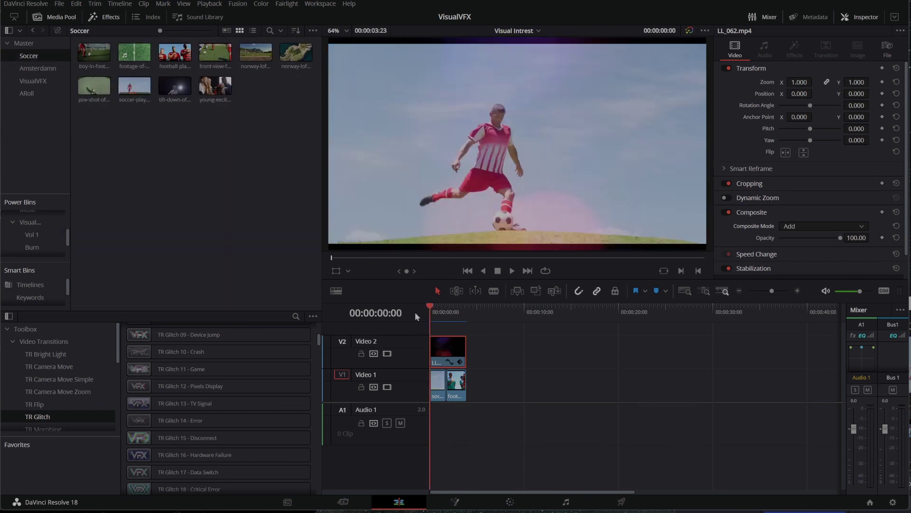
key(space)
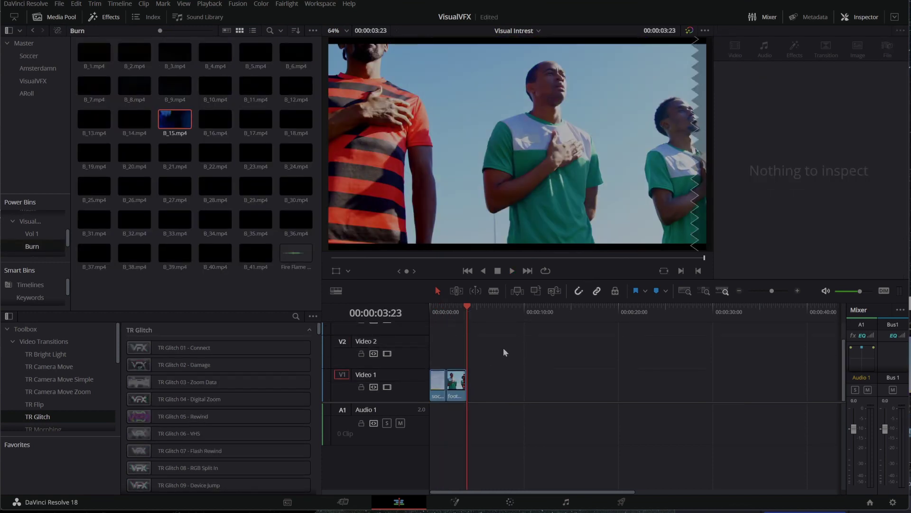
click(205, 300)
scroll(218, 399, down, 10)
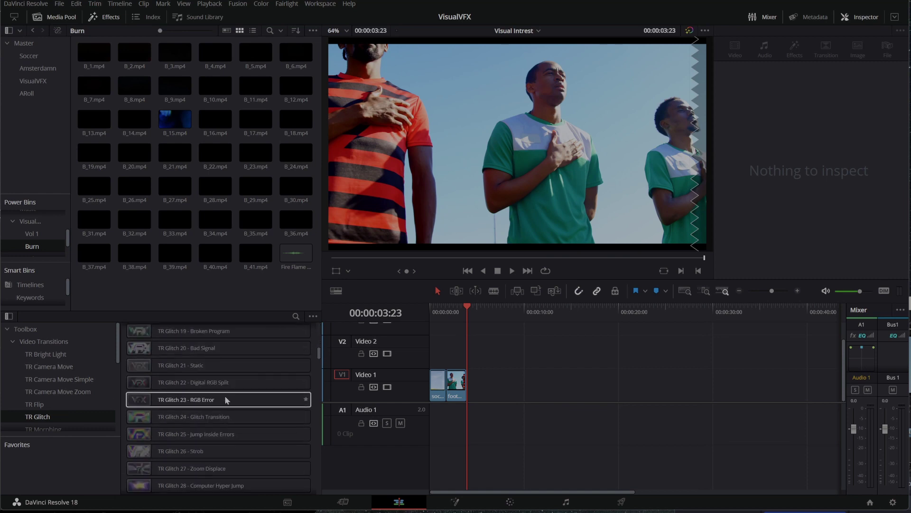
scroll(212, 417, down, 15)
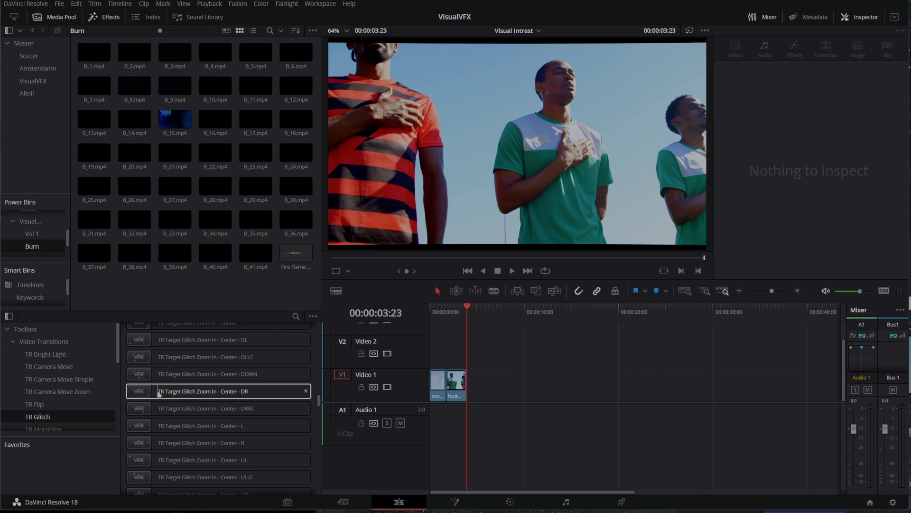
click(158, 394)
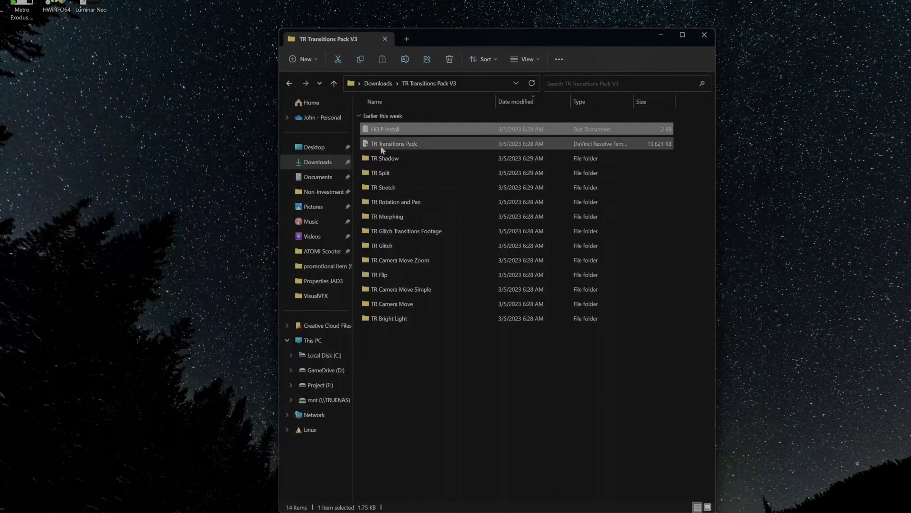
click(382, 146)
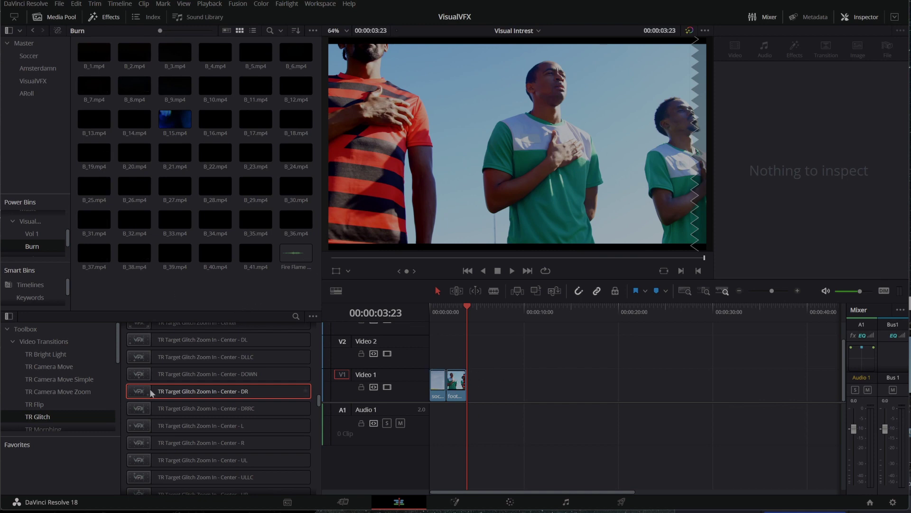
On the Color page, open the VisualVFX LUT collection's Cinematic Scenes folder
scroll(59, 394, down, 3)
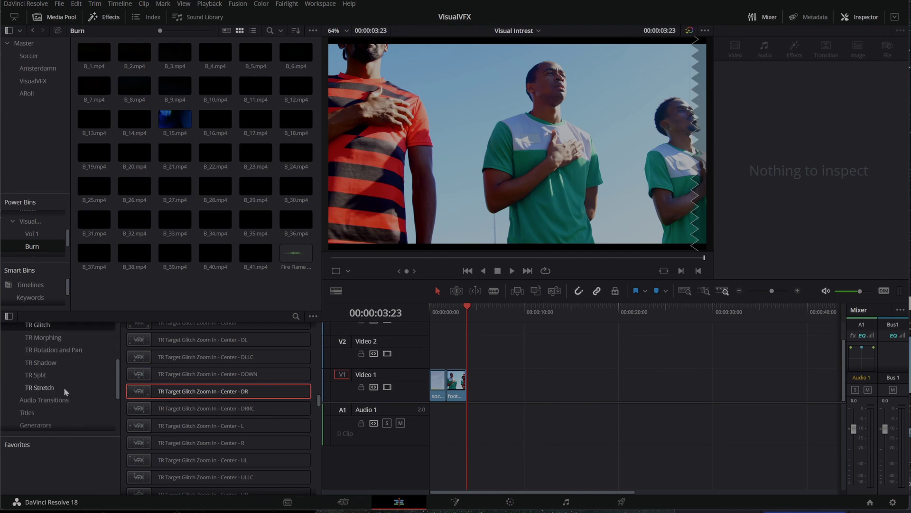
scroll(65, 387, up, 3)
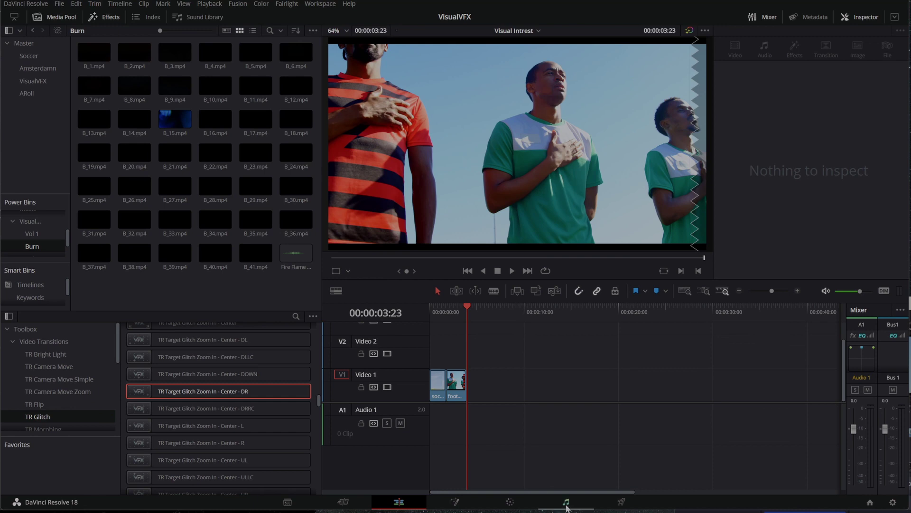
click(512, 503)
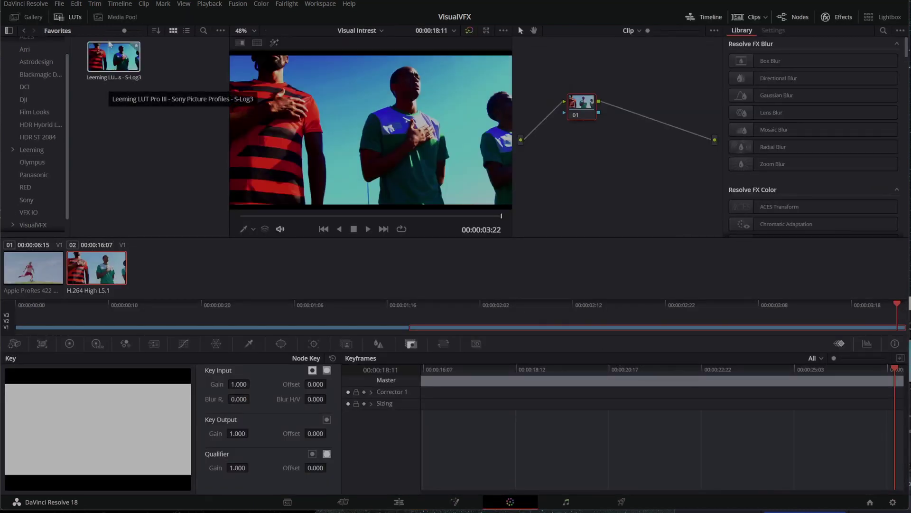
scroll(34, 199, down, 1)
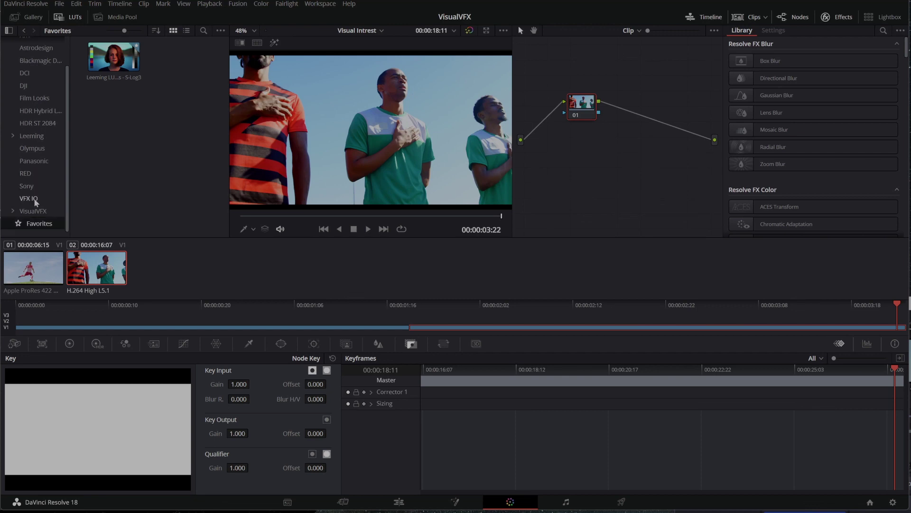
click(30, 211)
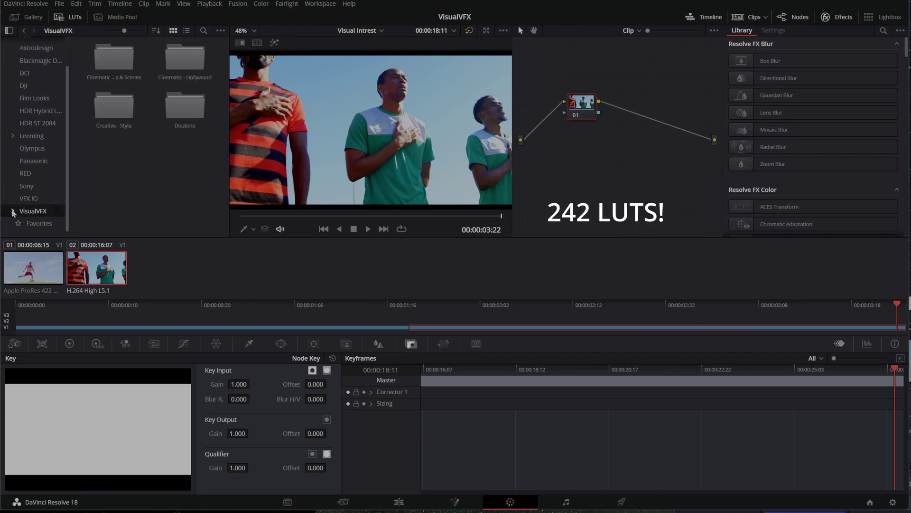
click(12, 212)
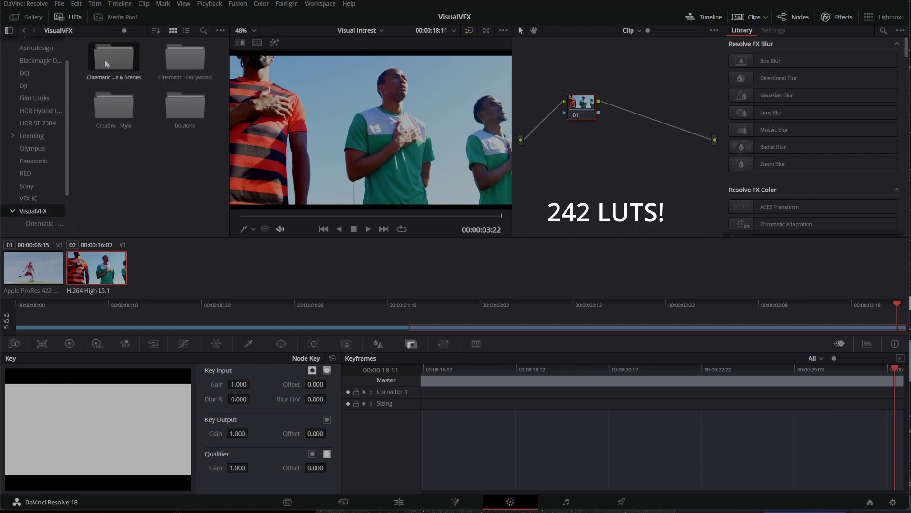
double_click(121, 60)
Apply the Show 03 Warm LUT to node 01 of the players clip
scroll(158, 115, down, 5)
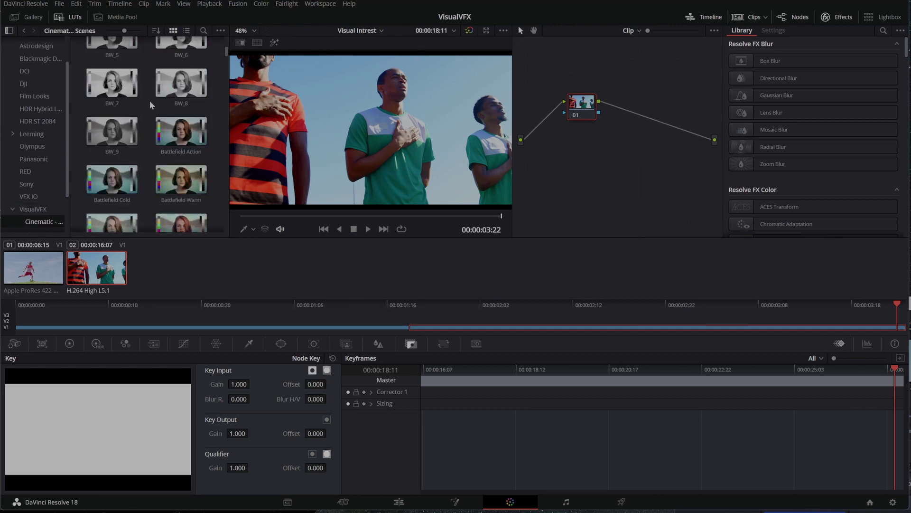
scroll(158, 115, down, 5)
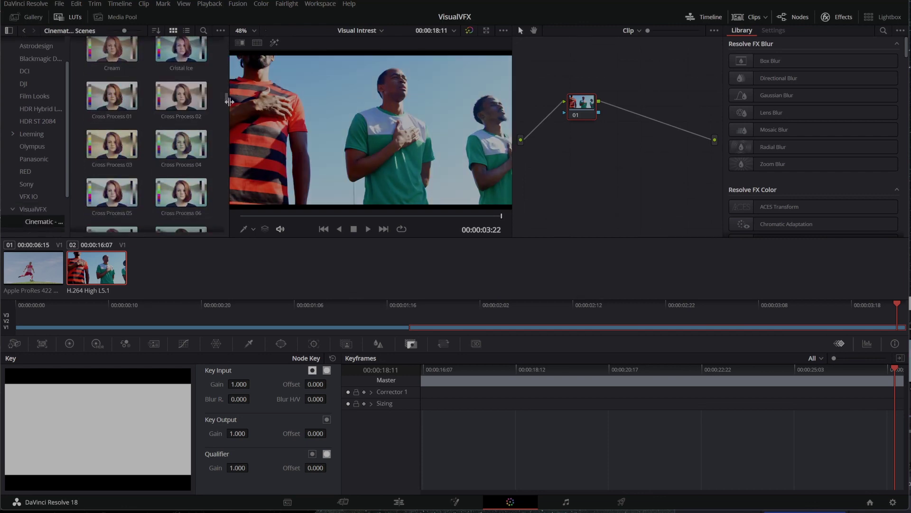
drag(228, 99, 233, 176)
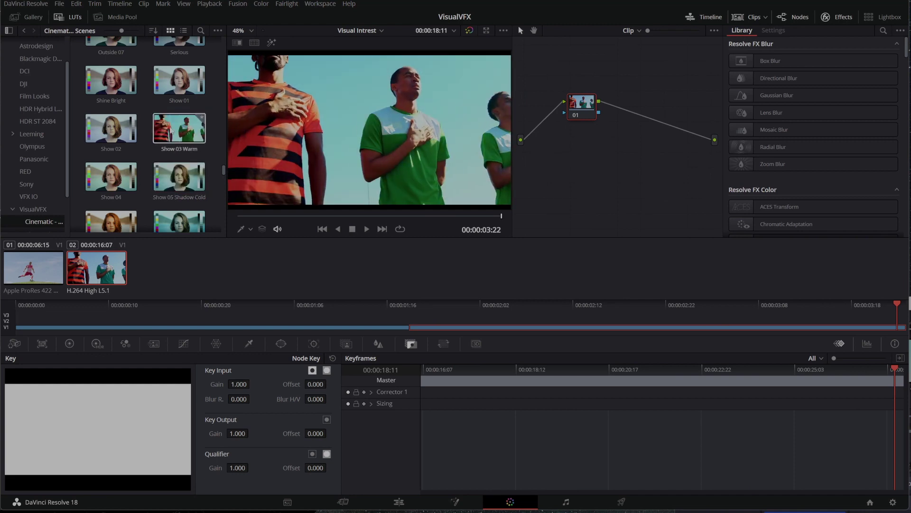
drag(167, 133, 590, 109)
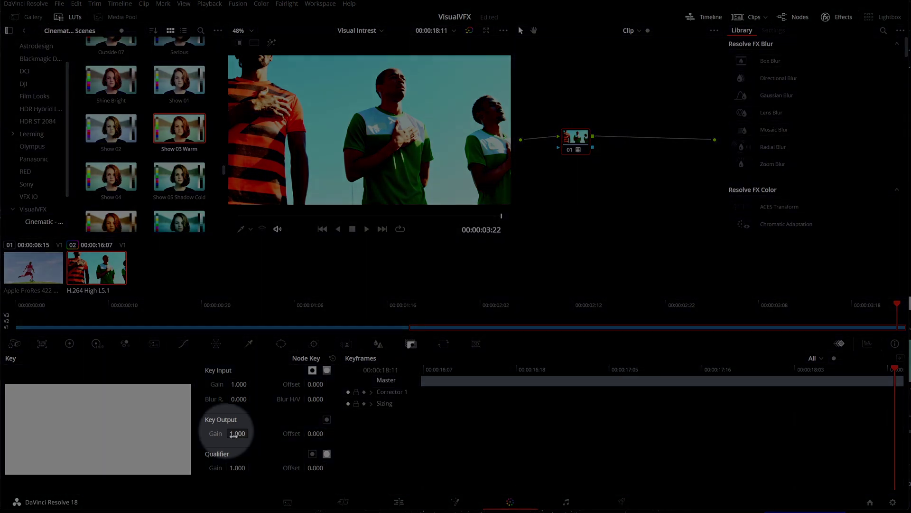
Lower the node's Key Output Gain to 0.835 and return to the start of the players clip
drag(237, 433, 256, 433)
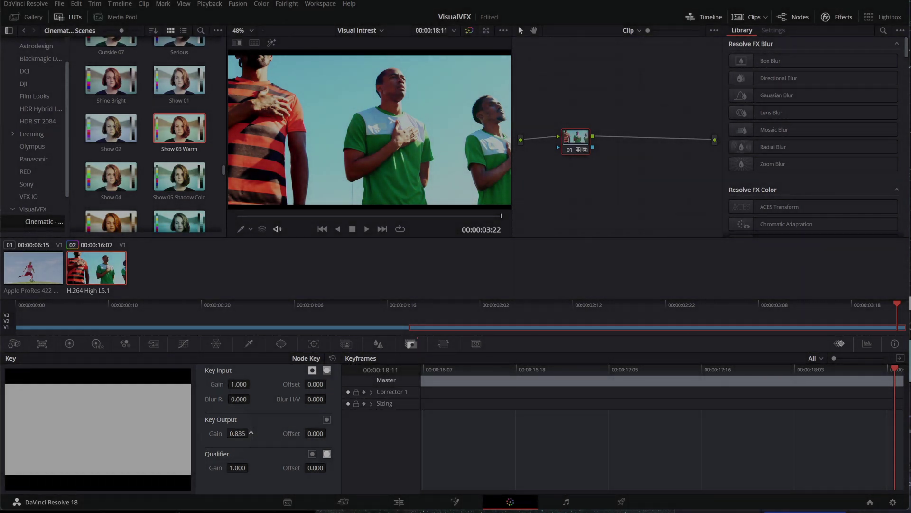
scroll(180, 137, up, 5)
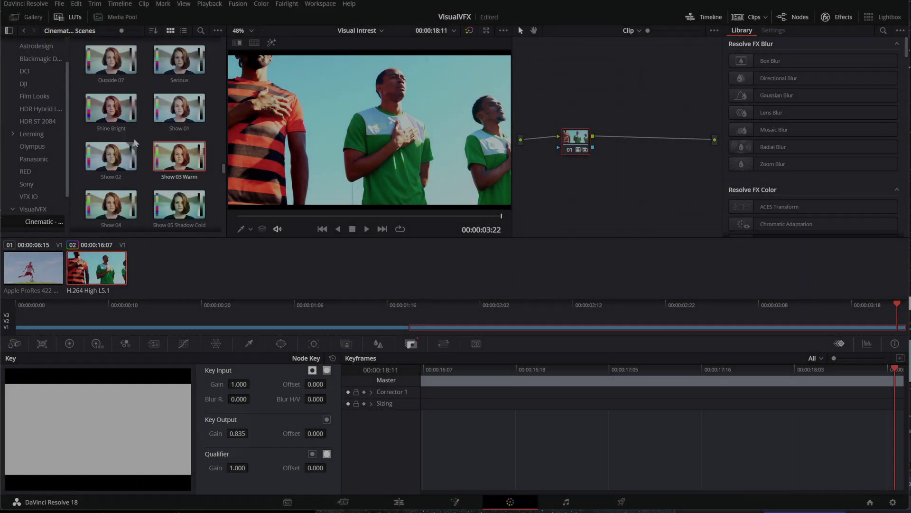
click(76, 262)
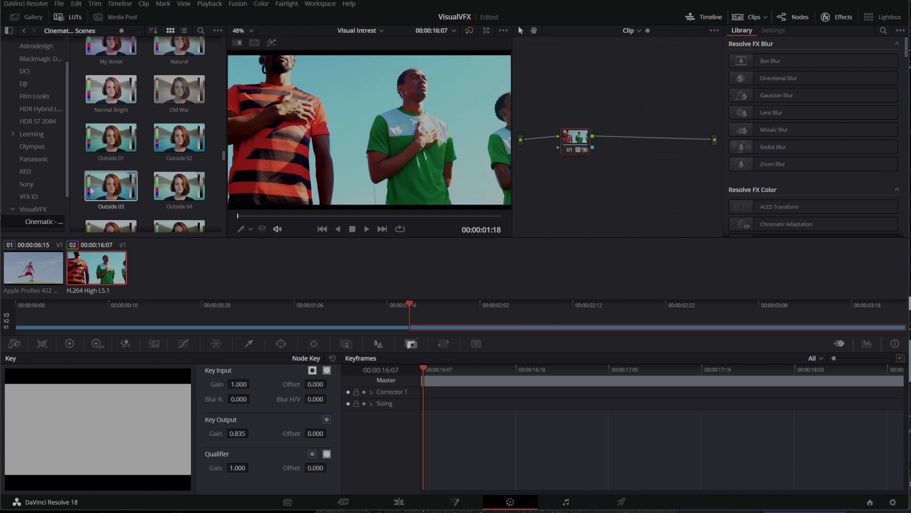
Open the Creative - Style > Doutone LUT folder in the LUTs panel
scroll(111, 190, up, 3)
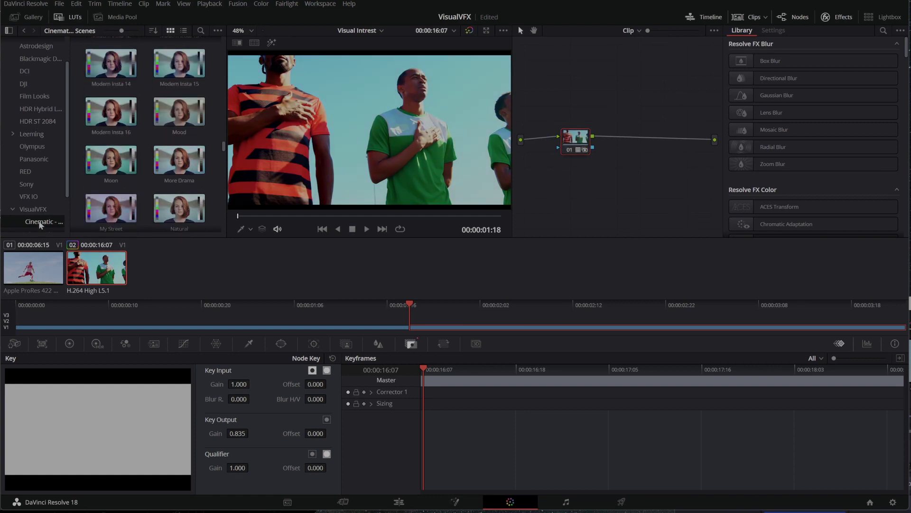
scroll(40, 223, down, 2)
click(42, 186)
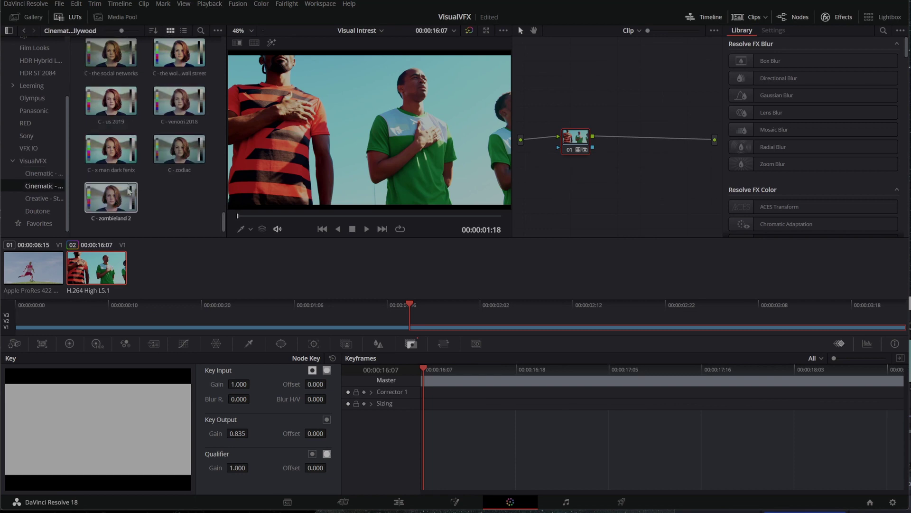
click(43, 198)
click(38, 211)
scroll(158, 213, down, 4)
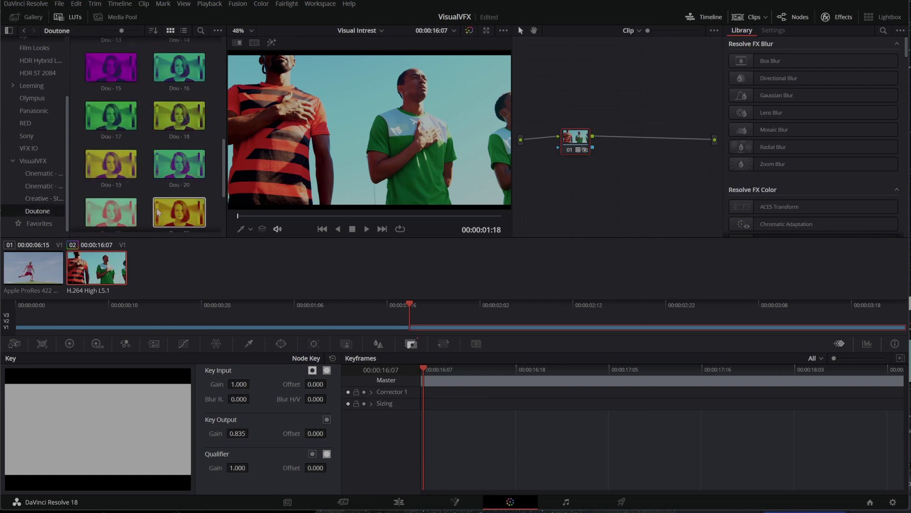
scroll(159, 213, up, 6)
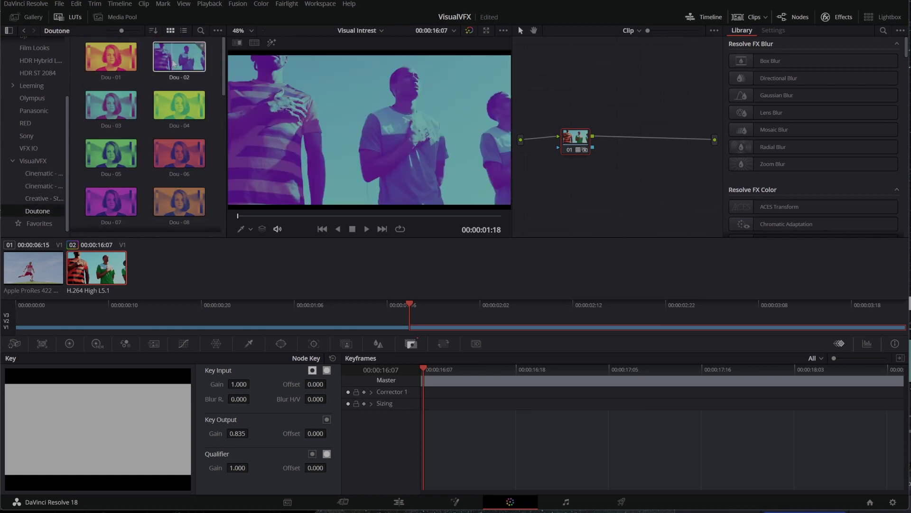
Reset node 01's grade, apply the Dou - 03 duotone LUT, and play the clip
drag(575, 138, 593, 155)
right_click(593, 156)
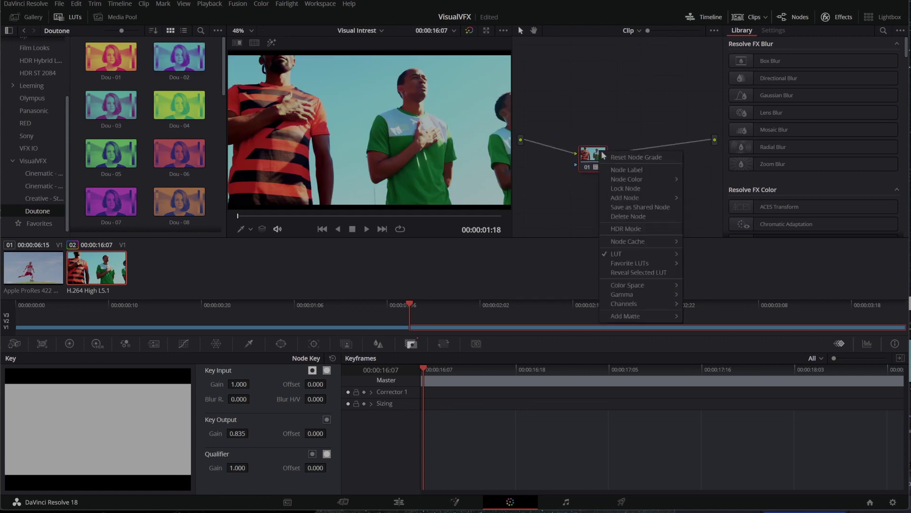
click(636, 303)
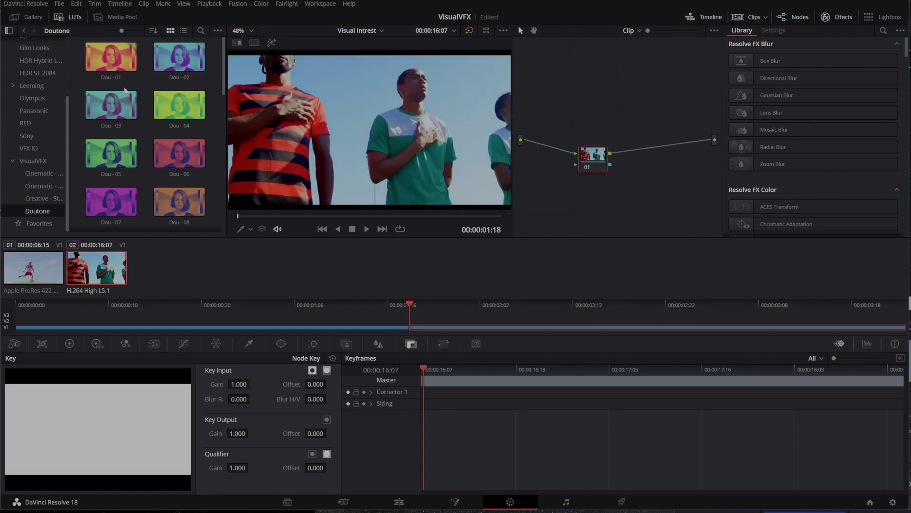
drag(99, 113, 597, 162)
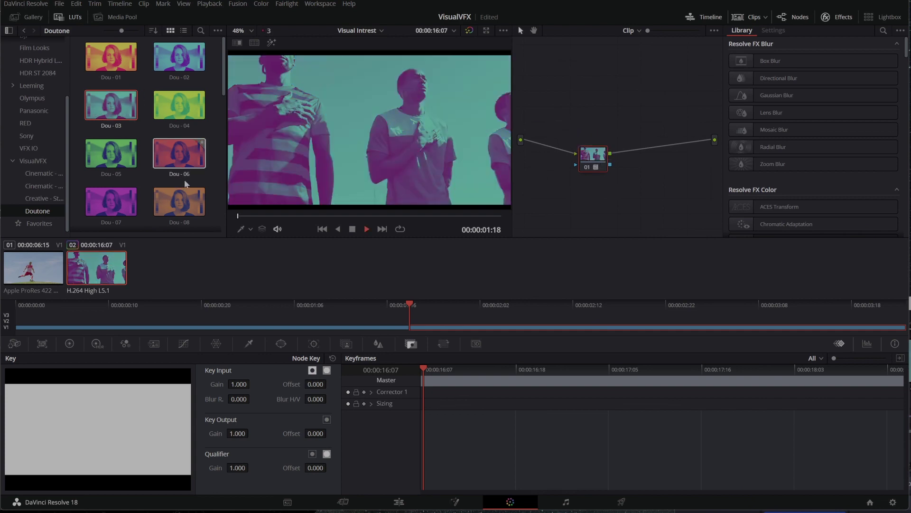
key(space)
key(space)
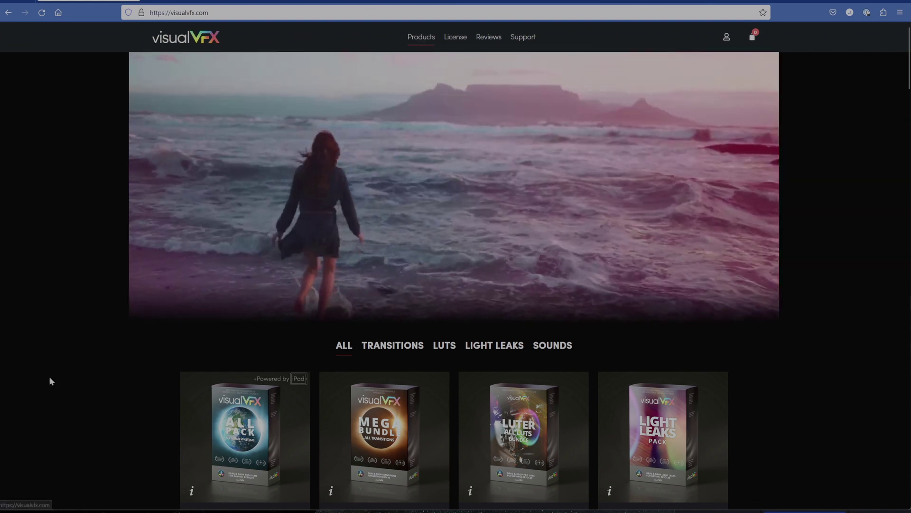
scroll(113, 342, down, 6)
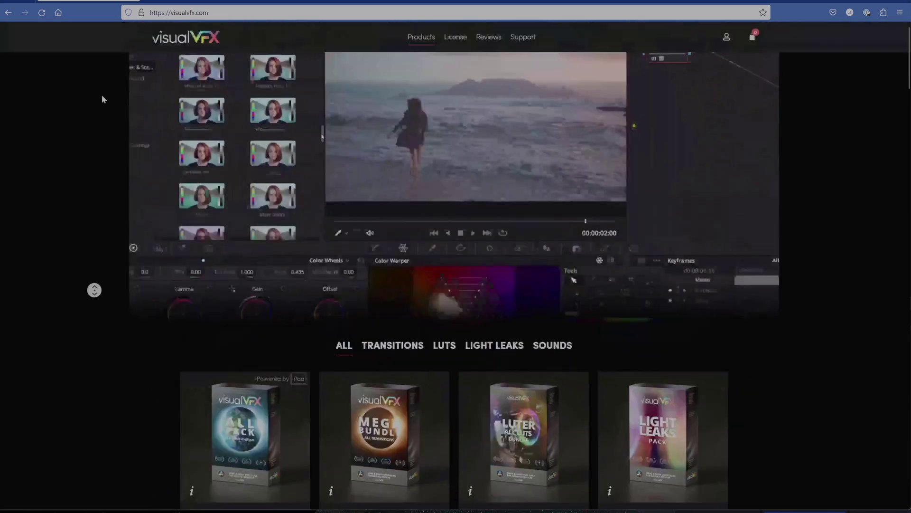
scroll(71, 251, down, 6)
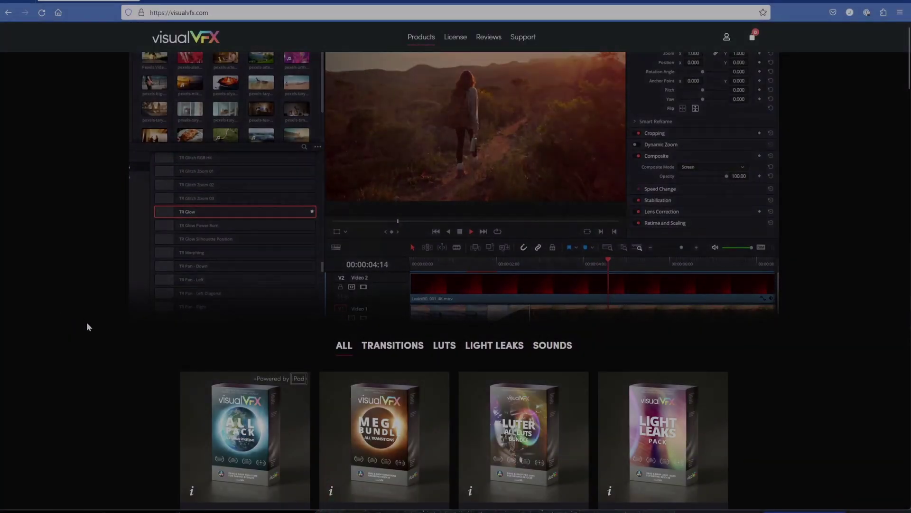
scroll(88, 323, down, 6)
scroll(91, 331, down, 10)
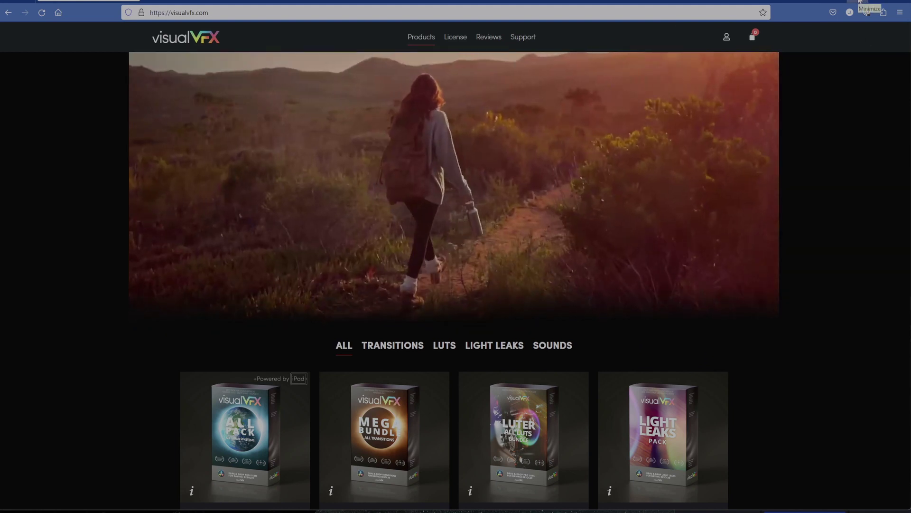
click(861, 1)
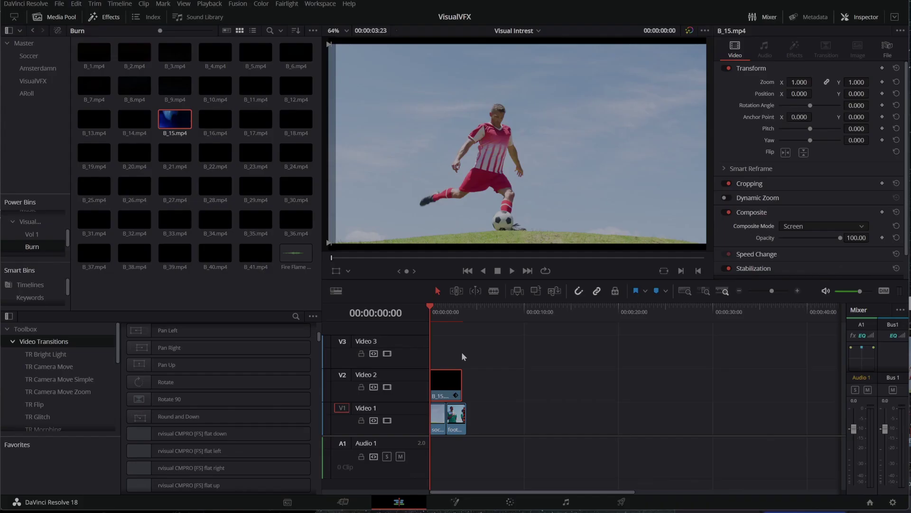
click(827, 227)
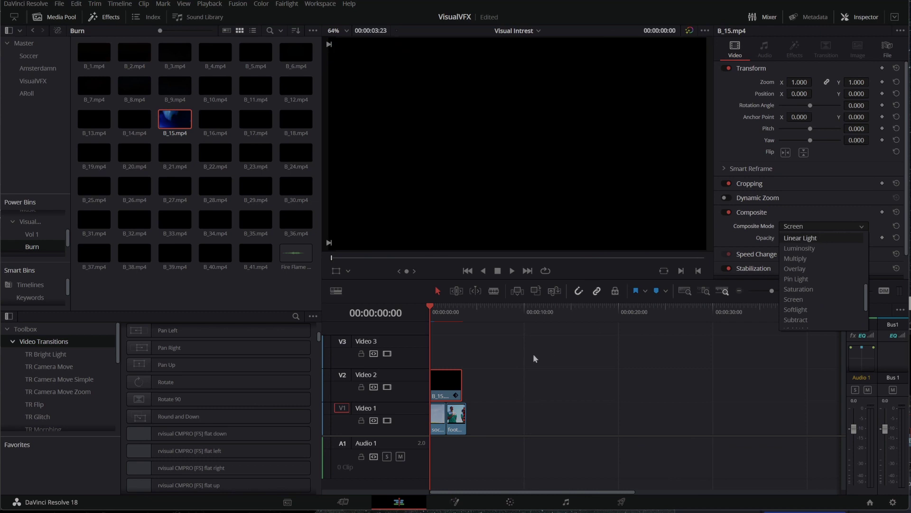
click(441, 331)
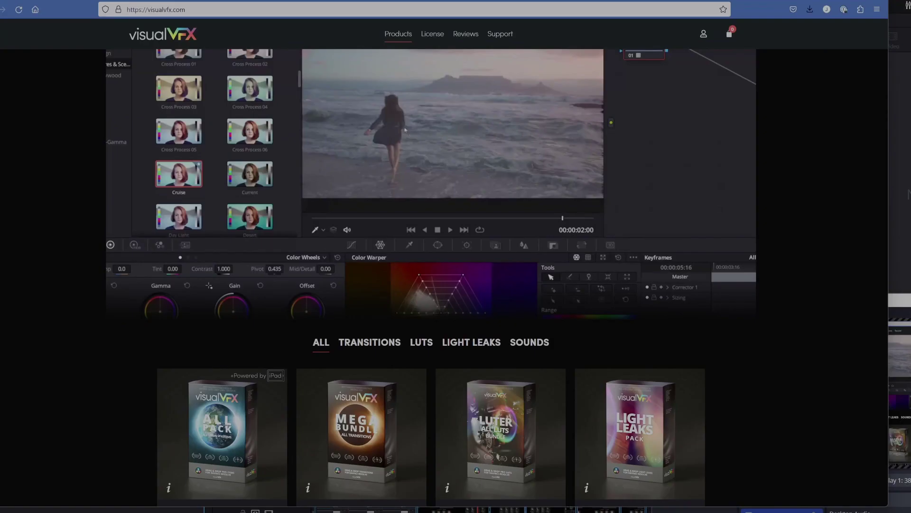
Scroll the visualvfx.com homepage past the product grid to the promo video section
scroll(844, 233, down, 8)
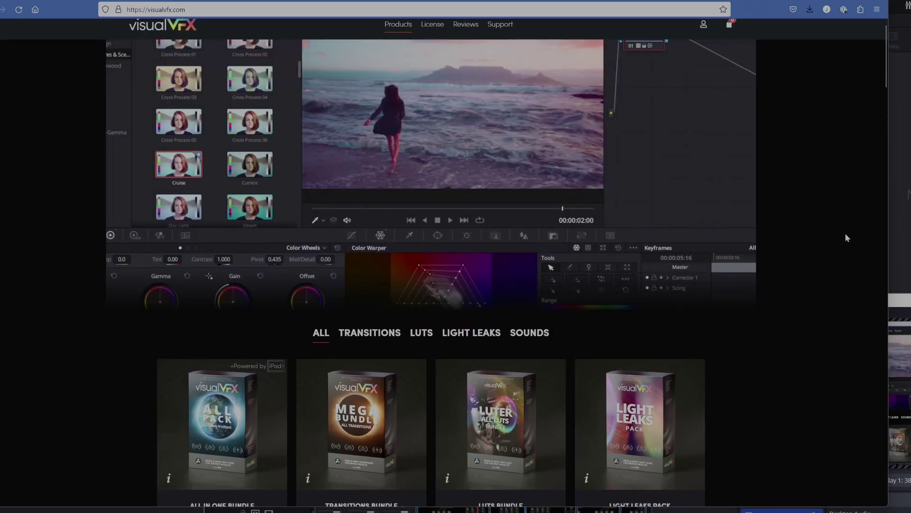
scroll(840, 231, down, 18)
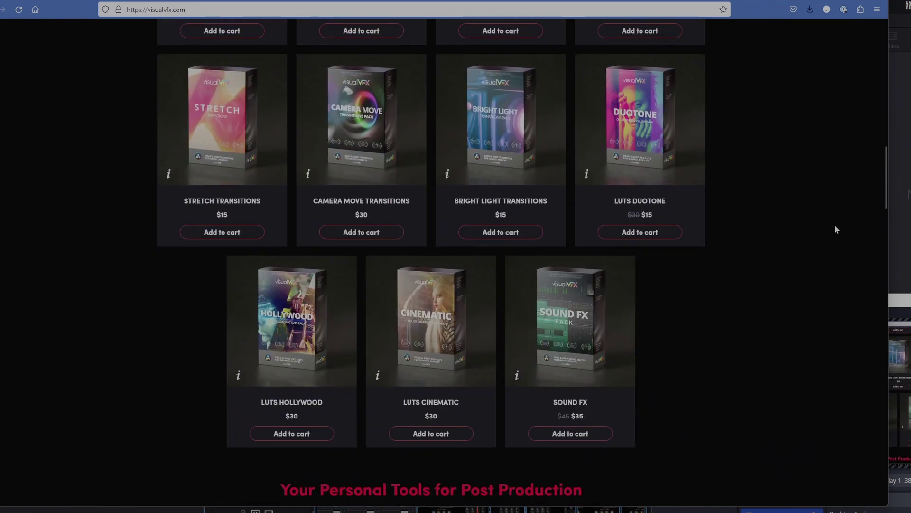
scroll(836, 228, down, 3)
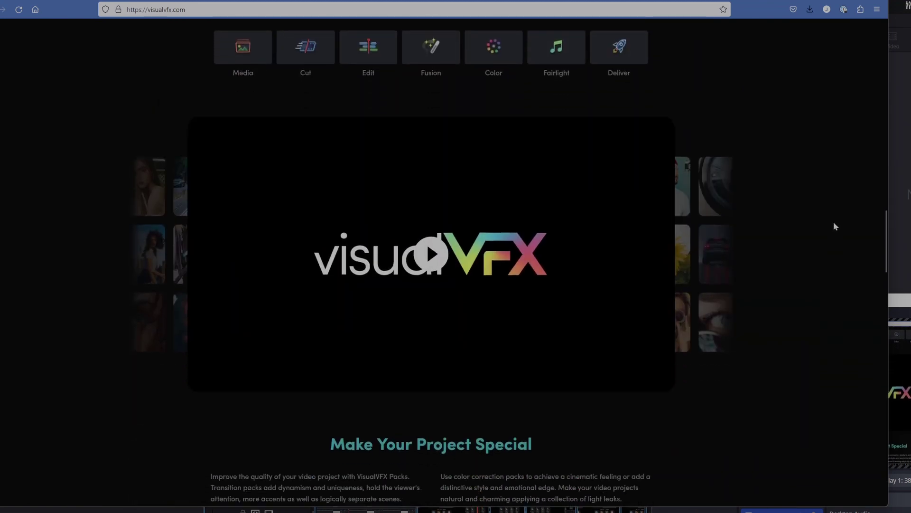